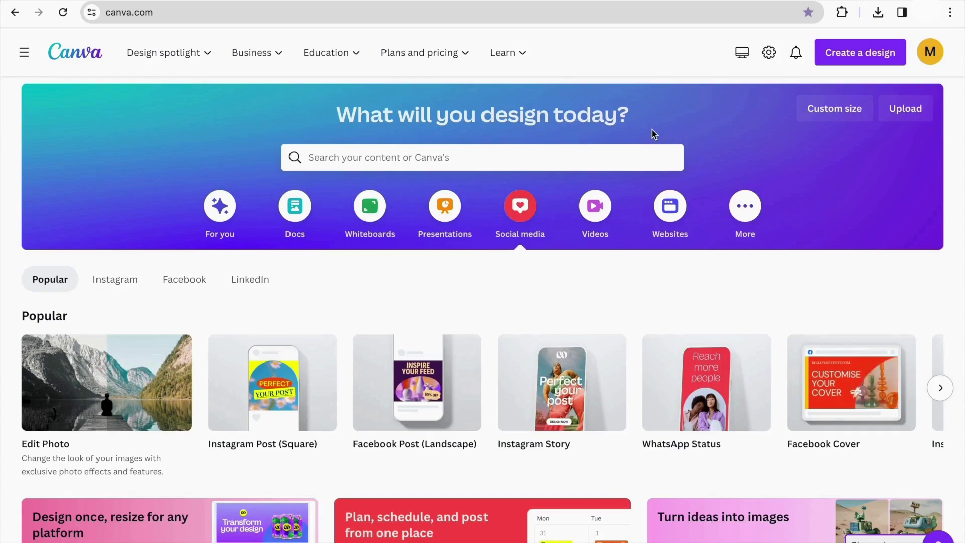
Step: Create a new blank design with a custom size of 5400 × 1080 px
click(857, 57)
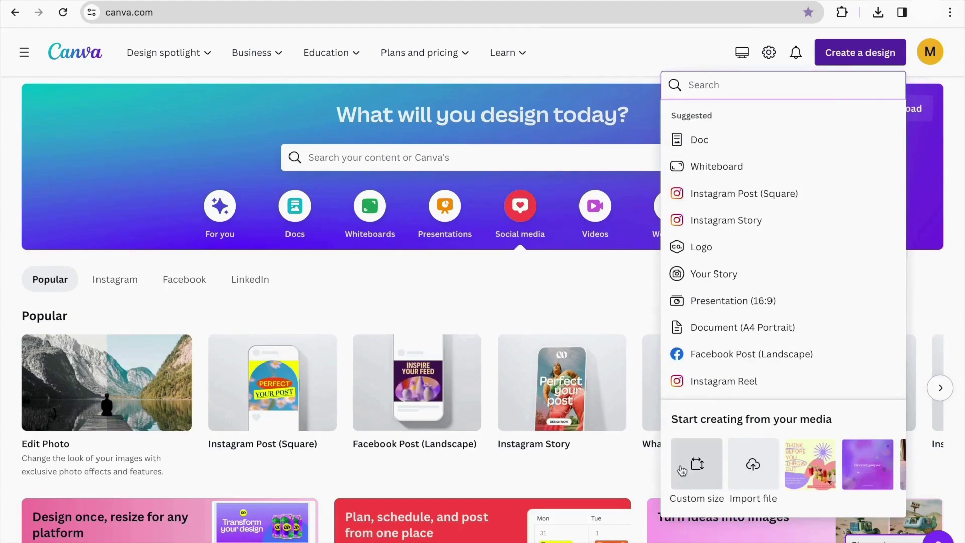
click(697, 467)
text(1080)
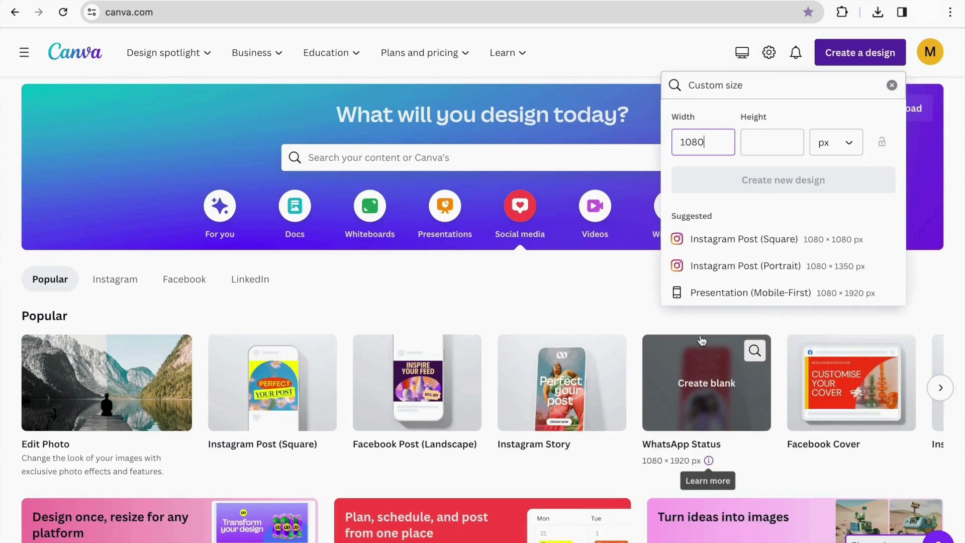
key(BackSpace)
key(BackSpace)
key(BackSpace)
key(BackSpace)
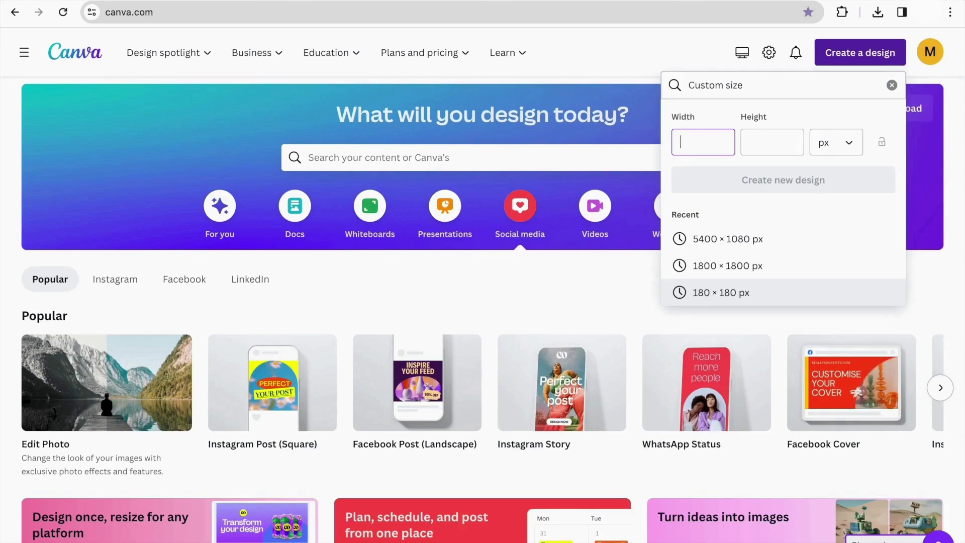
text(5400)
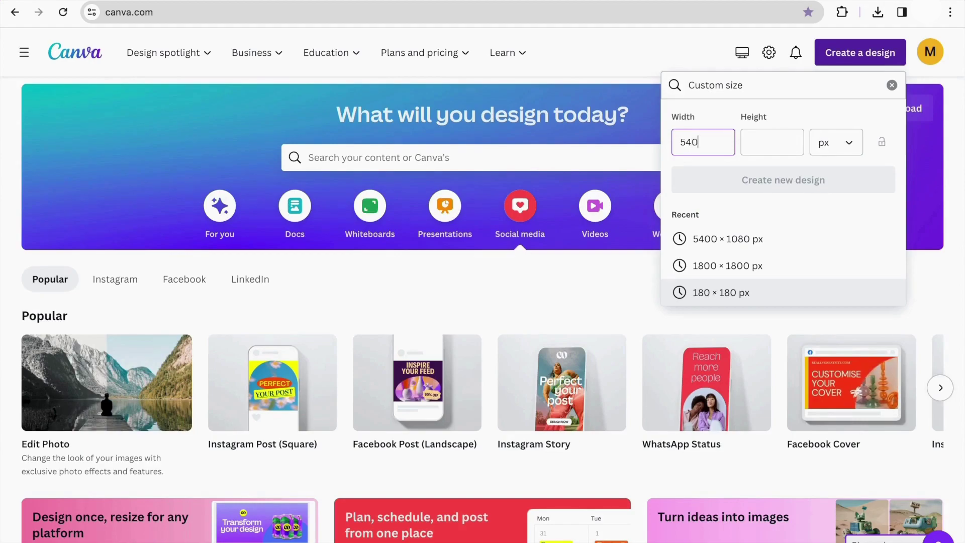
click(773, 146)
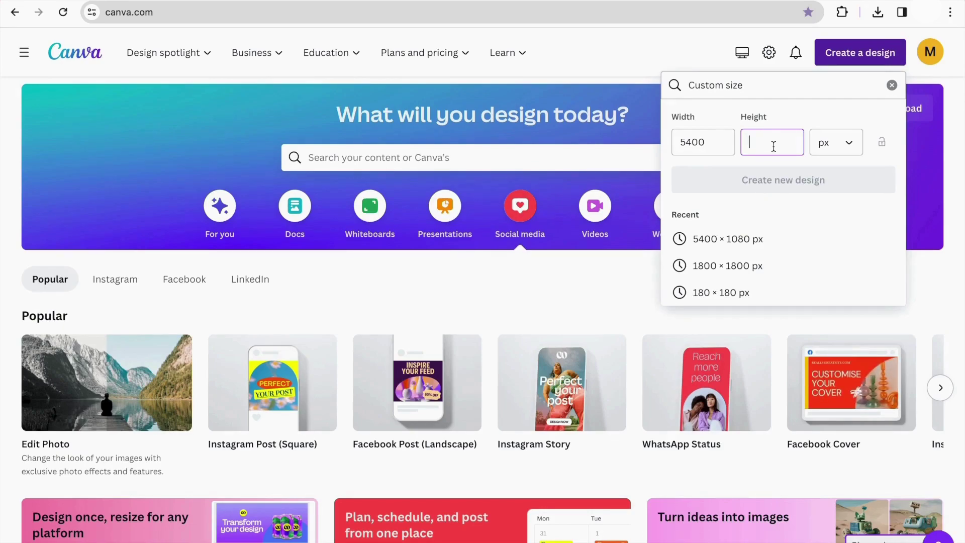
text(1)
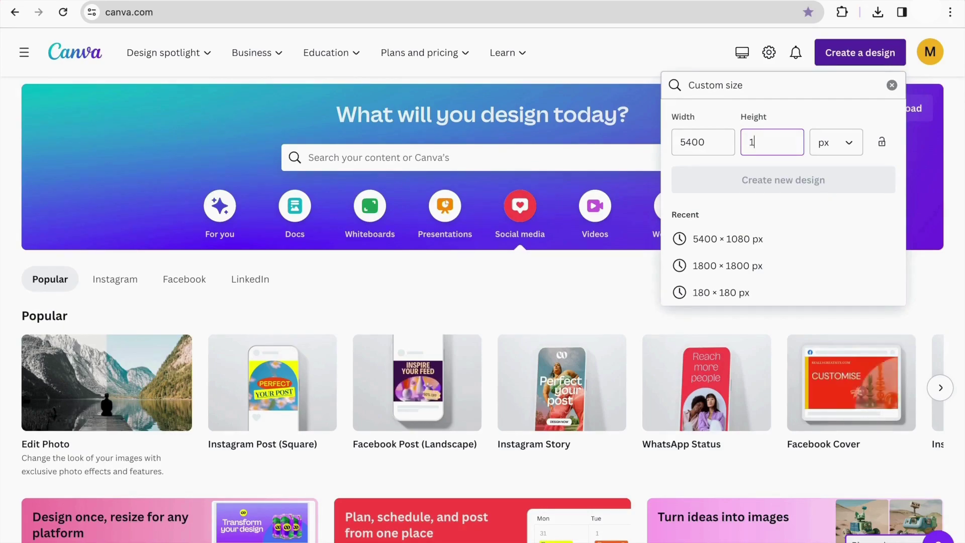
text(080)
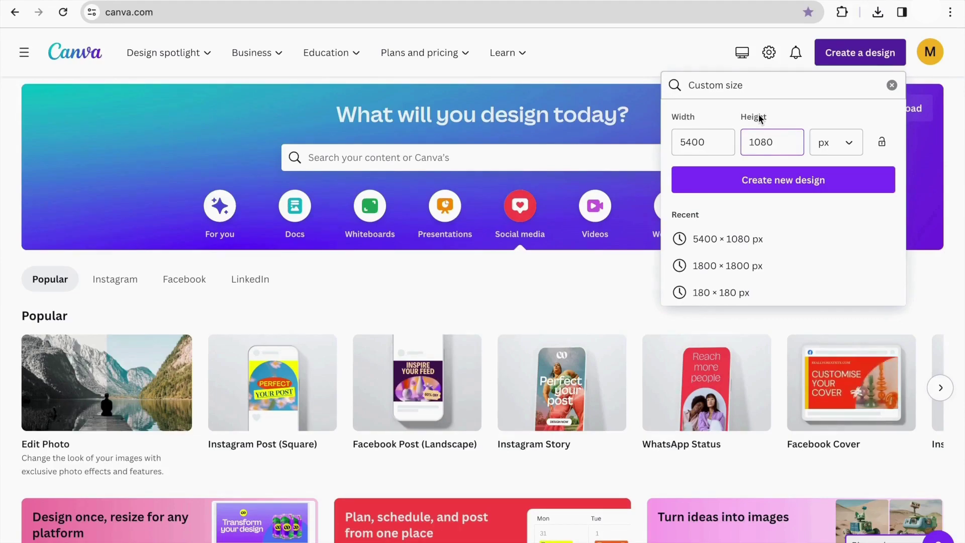
click(766, 180)
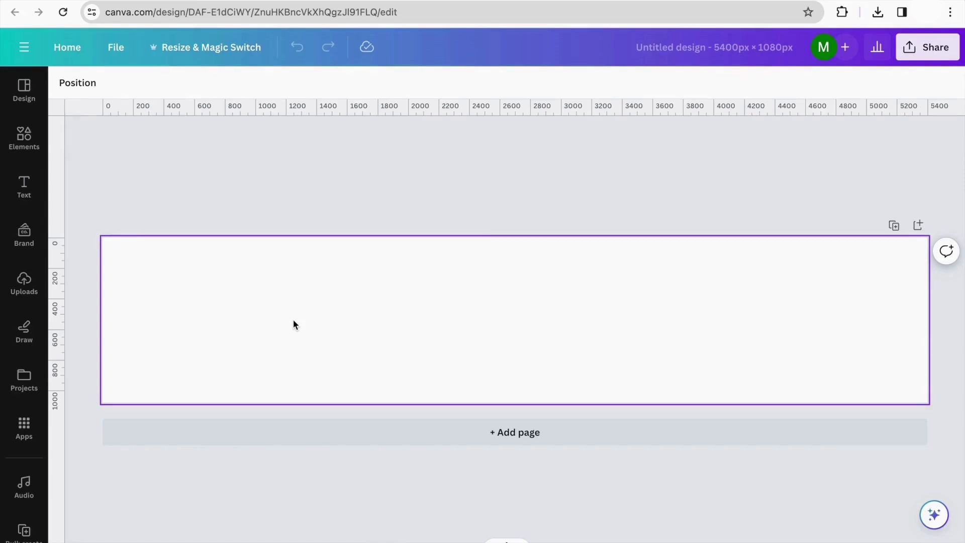
Step: Check in the view settings that rulers and guides are shown
click(110, 50)
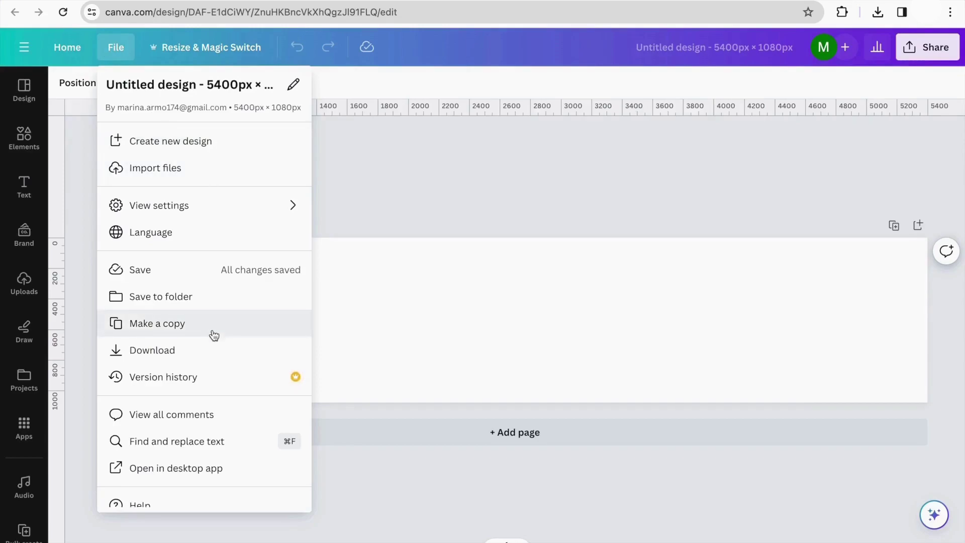
mouse_move(207, 212)
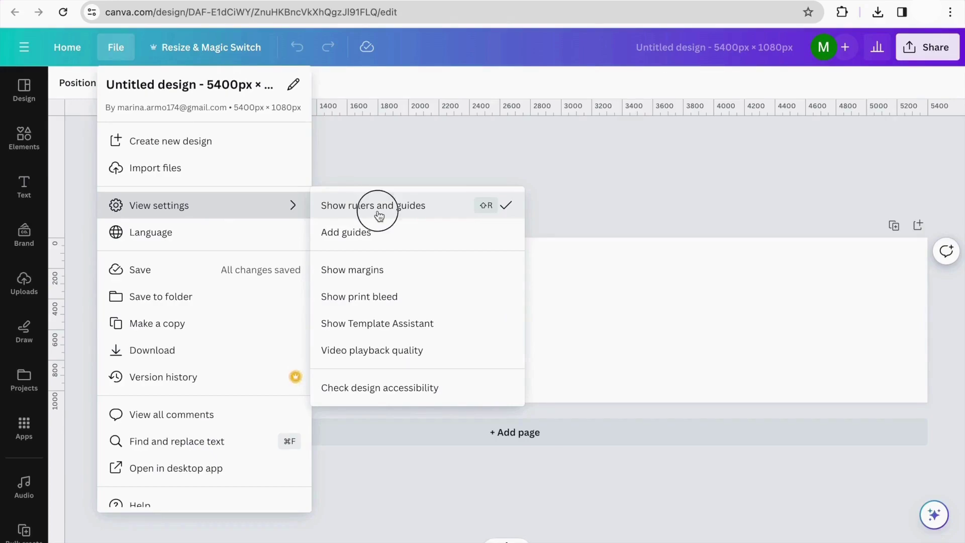
click(106, 159)
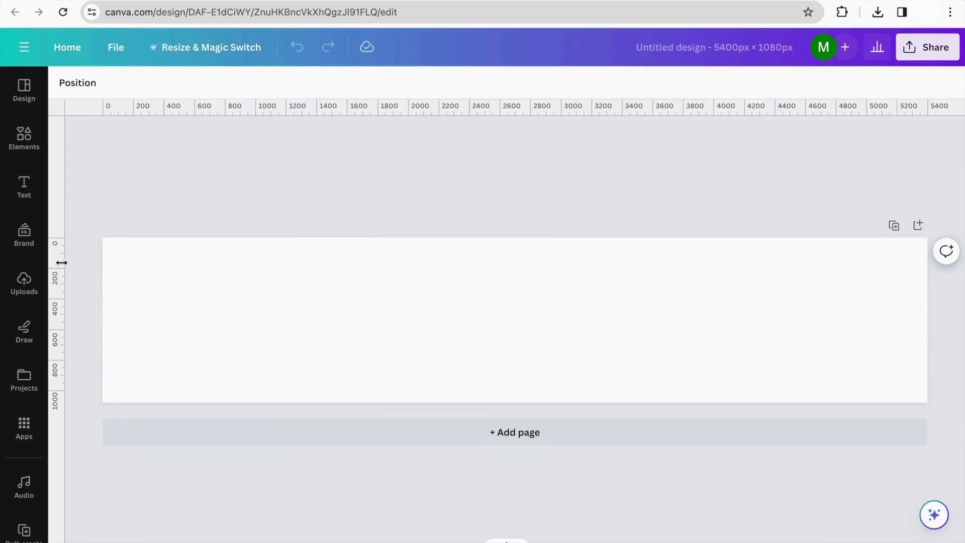
Step: Place a vertical guide on the page at about 1080 px, marking the end of the first slide
drag(59, 216, 269, 232)
scroll(268, 232, up, 3)
drag(267, 168, 269, 168)
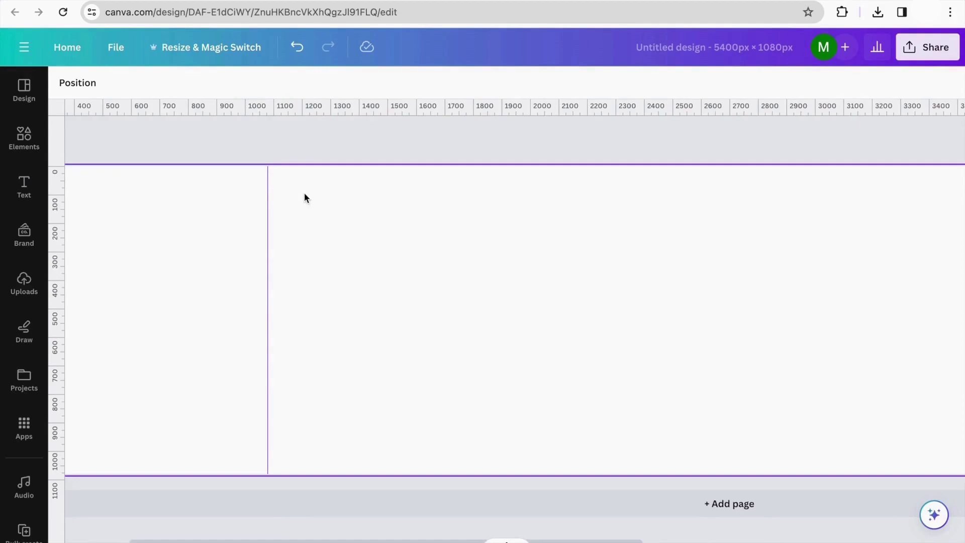
drag(652, 538, 750, 540)
scroll(728, 538, down, 5)
scroll(169, 362, up, 2)
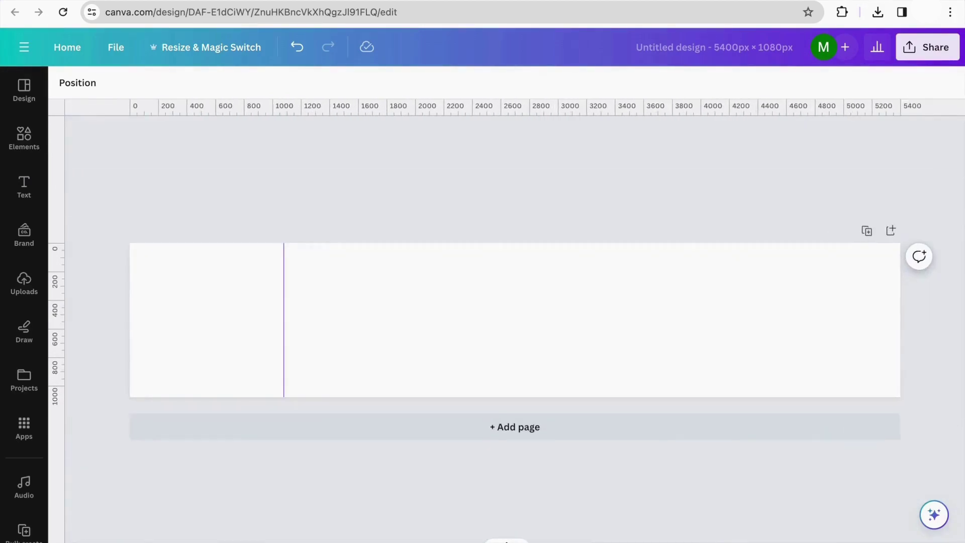
Step: Add vertical guides at about 2160, 3240 and 4320 px, plus horizontal margin guides about 110 px inside the page's upper and lower edges
drag(58, 209, 388, 267)
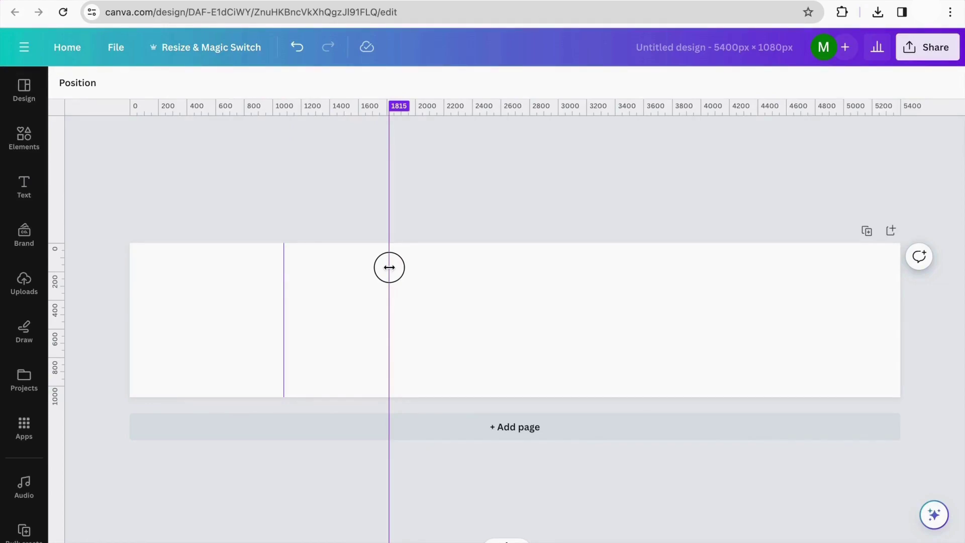
drag(388, 267, 438, 270)
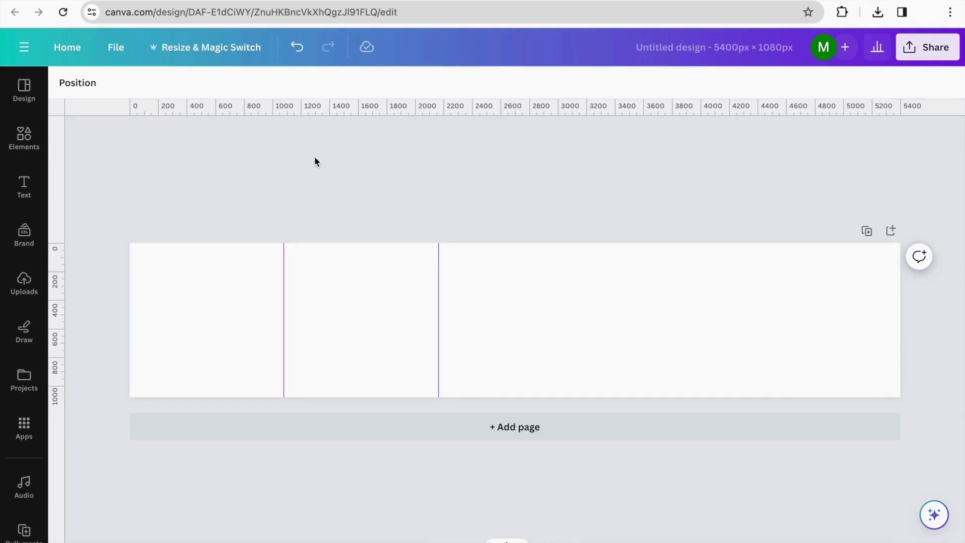
drag(55, 189, 592, 275)
drag(63, 226, 747, 265)
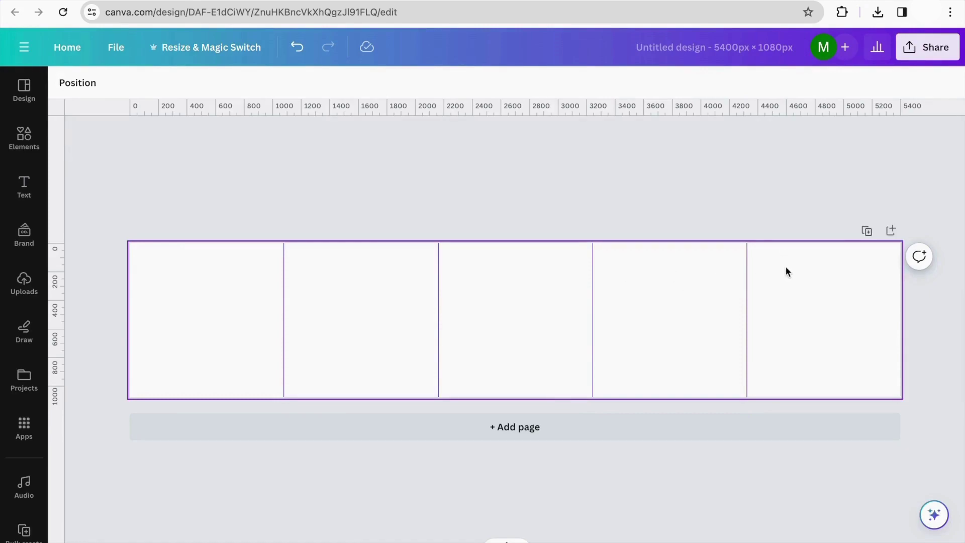
drag(166, 111, 149, 381)
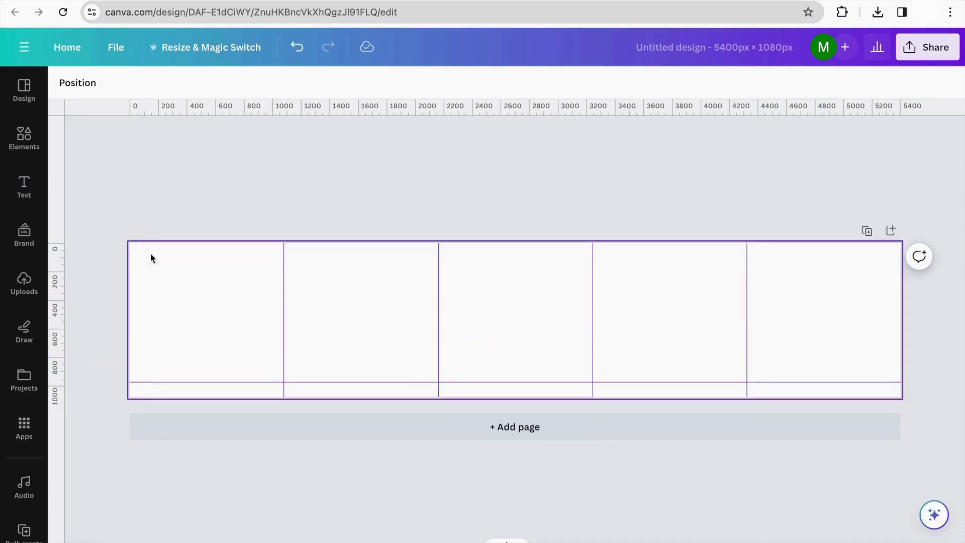
drag(151, 108, 144, 258)
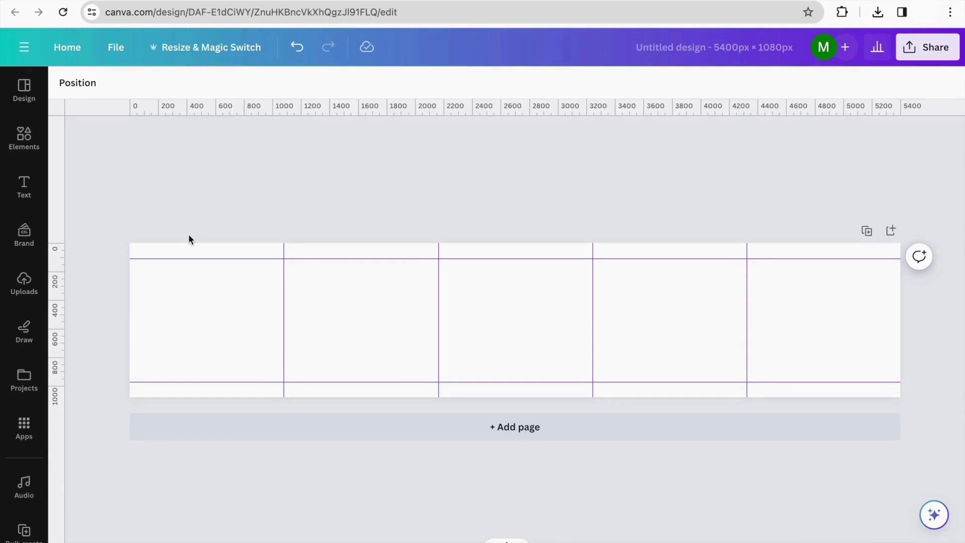
Step: Browse the design templates and apply the dark-blue banner with orange shapes and the text "HAVE A SAFE TRIP!"
click(33, 92)
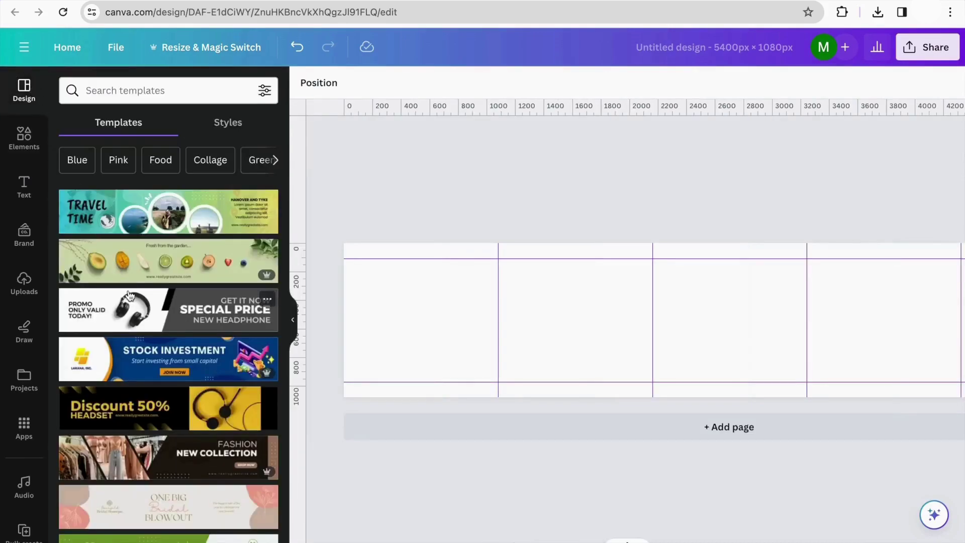
scroll(130, 295, down, 5)
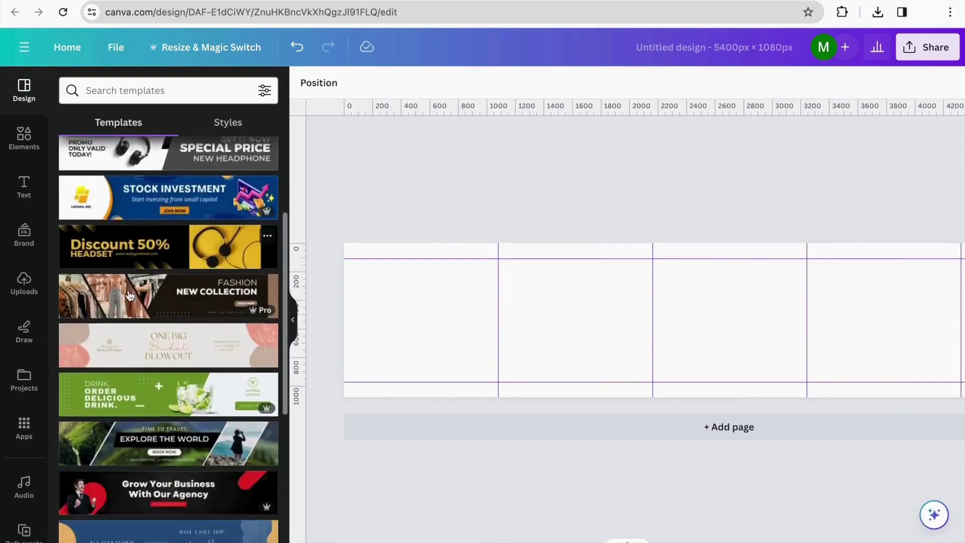
scroll(130, 295, down, 4)
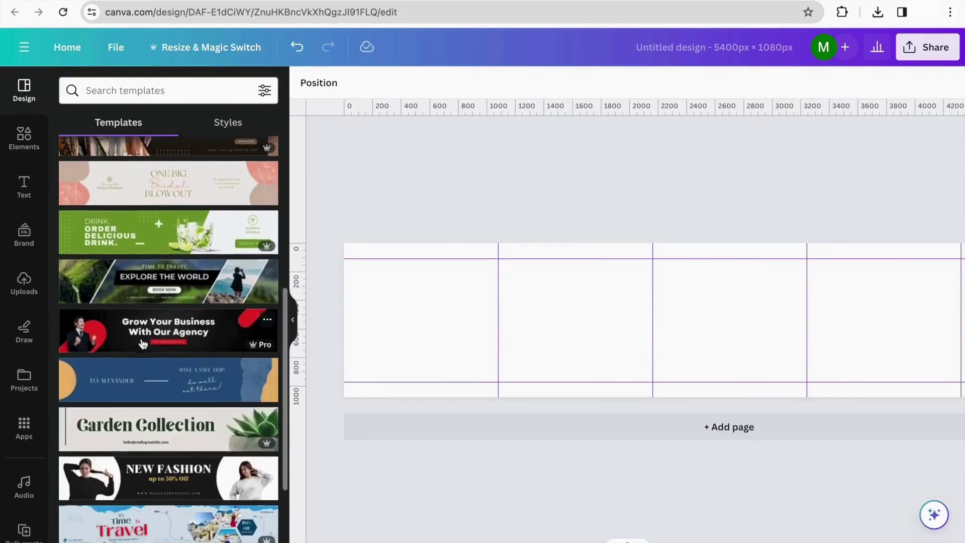
click(188, 231)
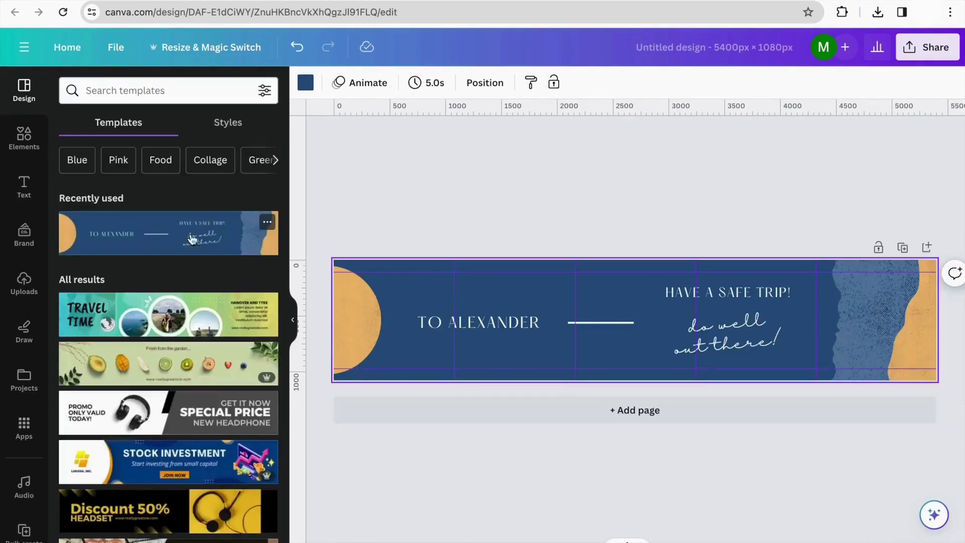
Step: Try different background colours on the template, finishing with light gray
click(307, 90)
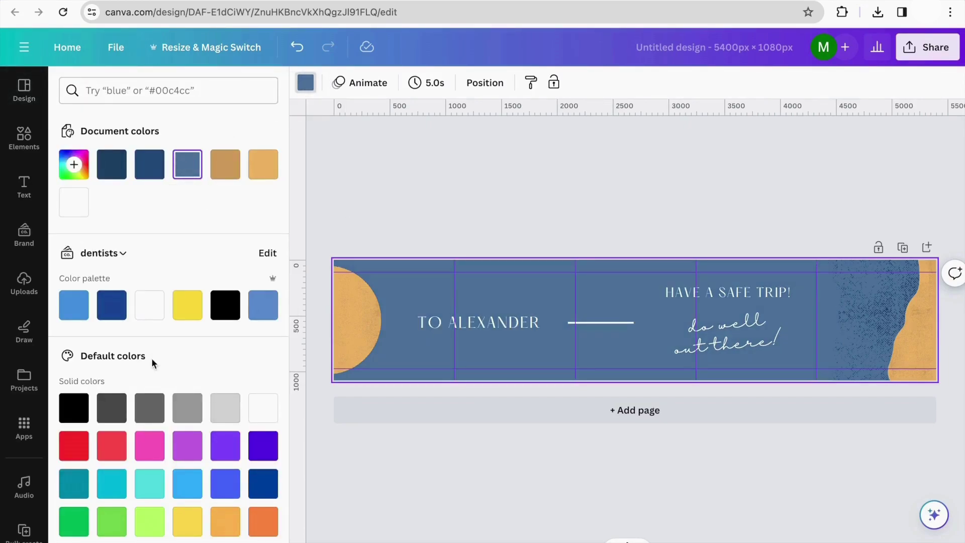
click(189, 446)
click(260, 413)
click(226, 417)
click(340, 174)
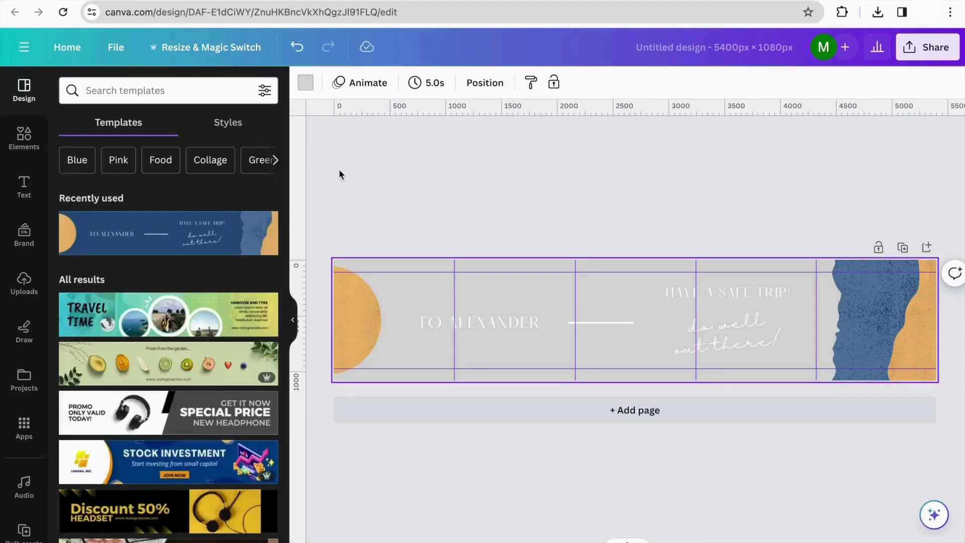
Step: Undo the background colour changes and the applied template back to the blank page with guides
click(297, 47)
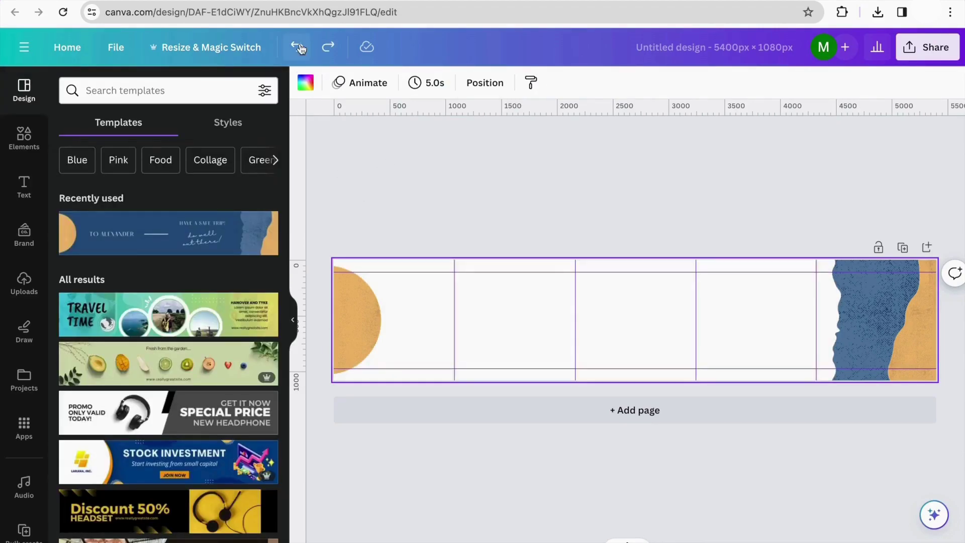
click(300, 47)
click(302, 48)
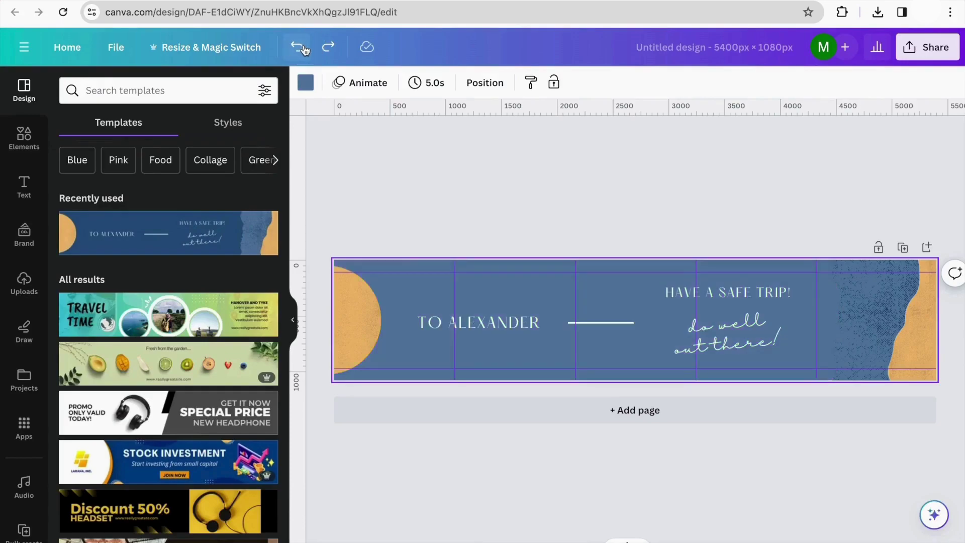
click(304, 49)
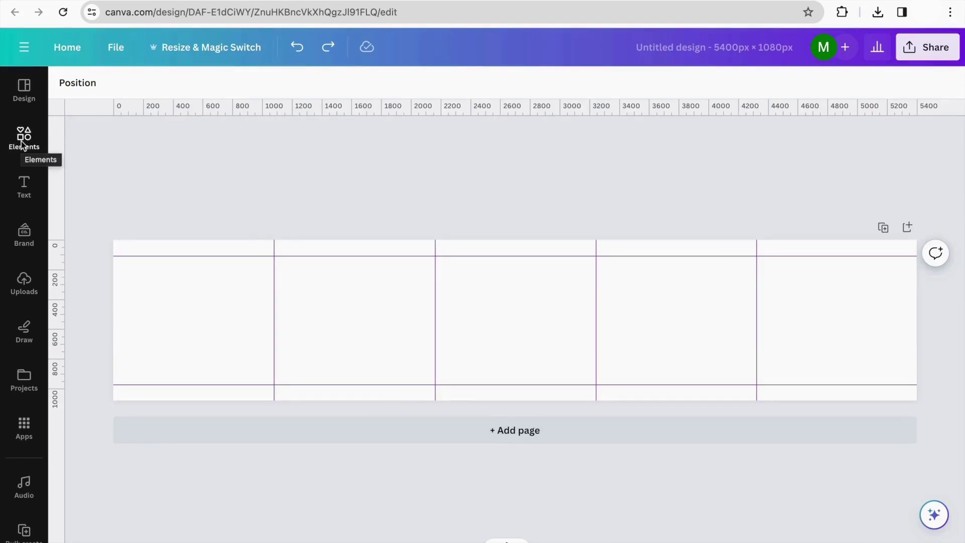
Step: Set the blank page's background to a custom solid light purple, about #F2E3FD
click(161, 286)
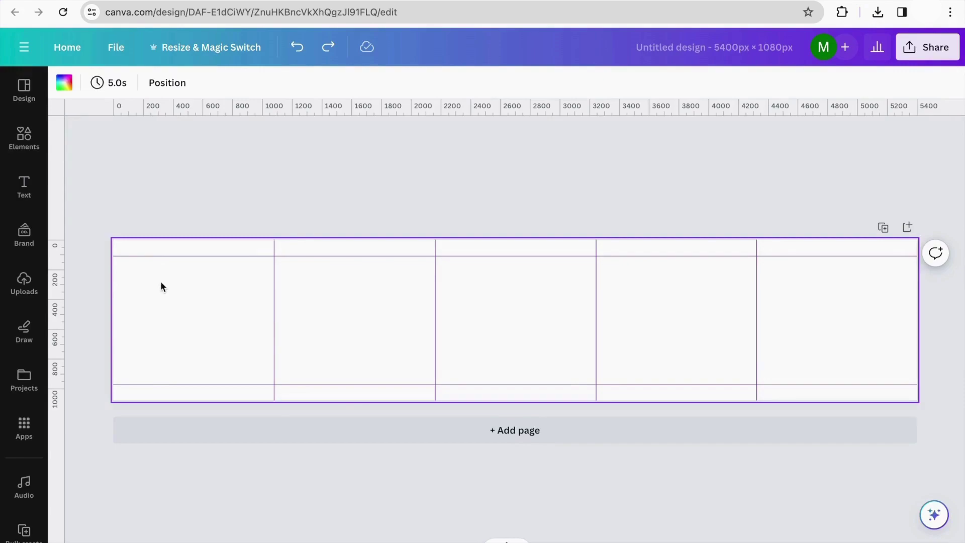
click(65, 84)
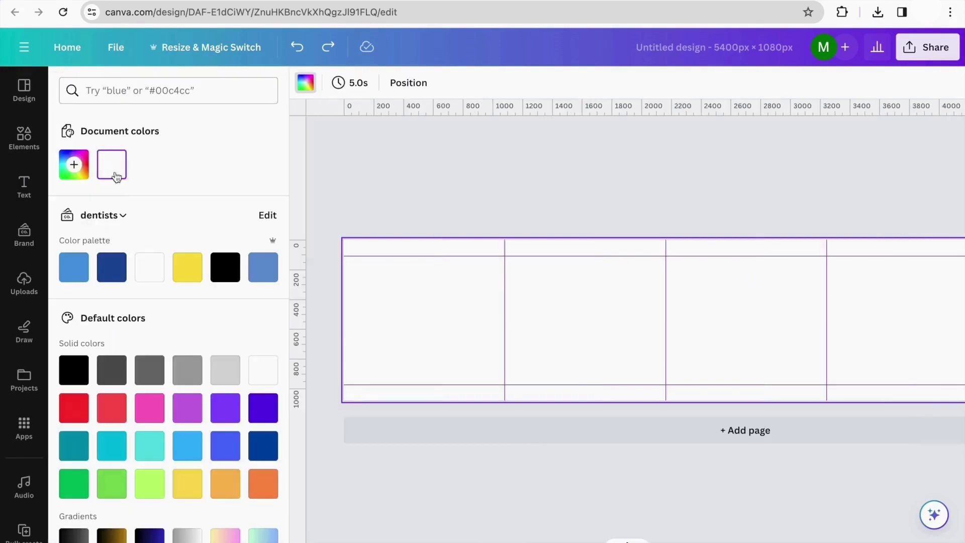
click(86, 165)
drag(183, 308, 211, 312)
drag(74, 234, 90, 234)
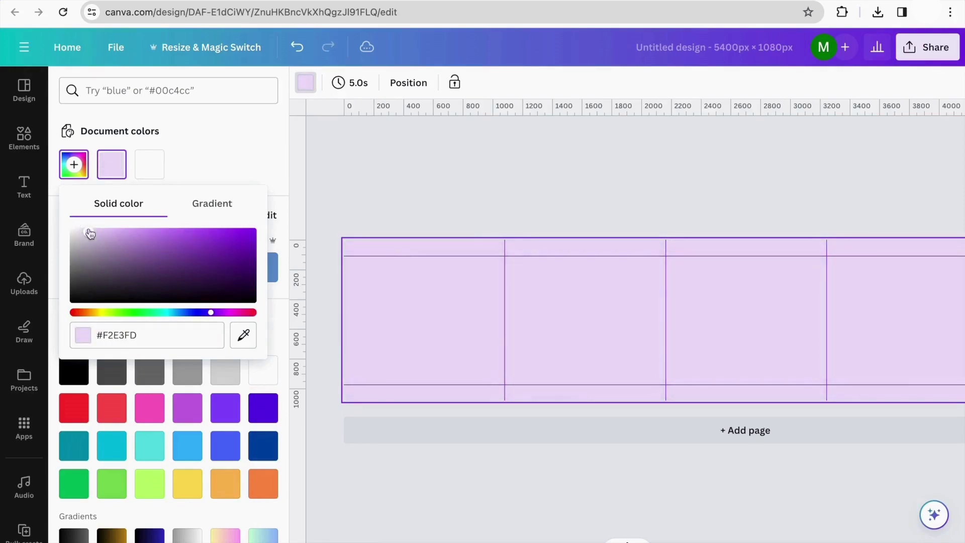
click(334, 180)
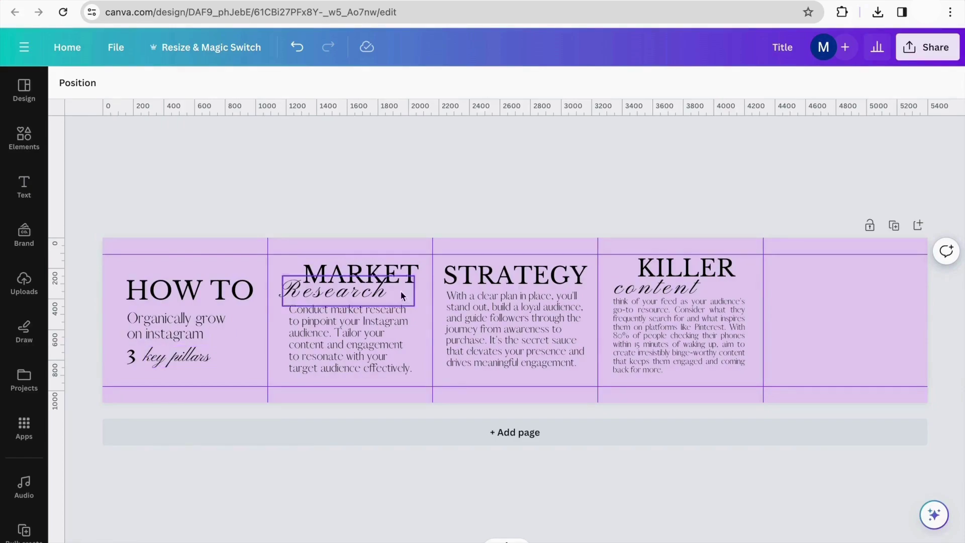
Step: Justify the body paragraph under the STRATEGY heading on the third slide
click(472, 335)
click(403, 83)
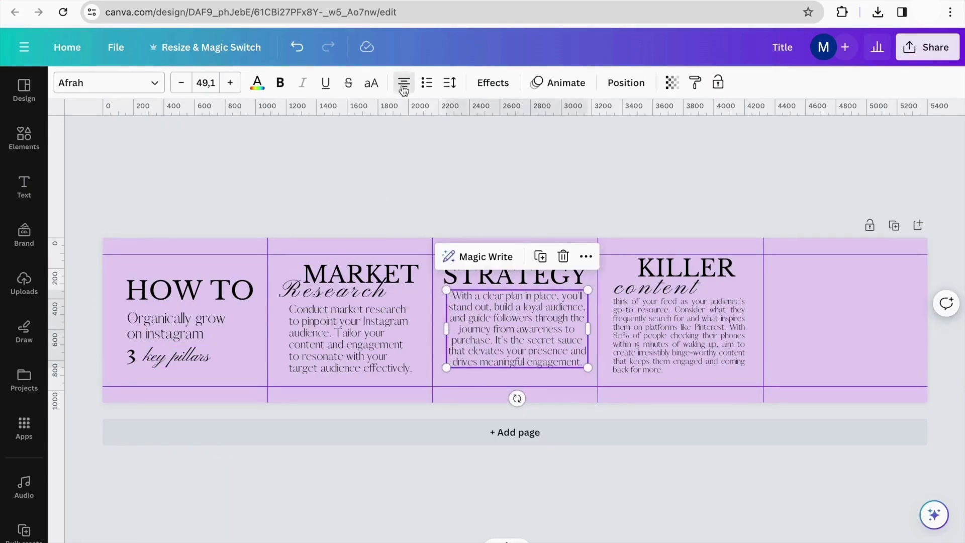
click(403, 83)
click(403, 83)
click(552, 206)
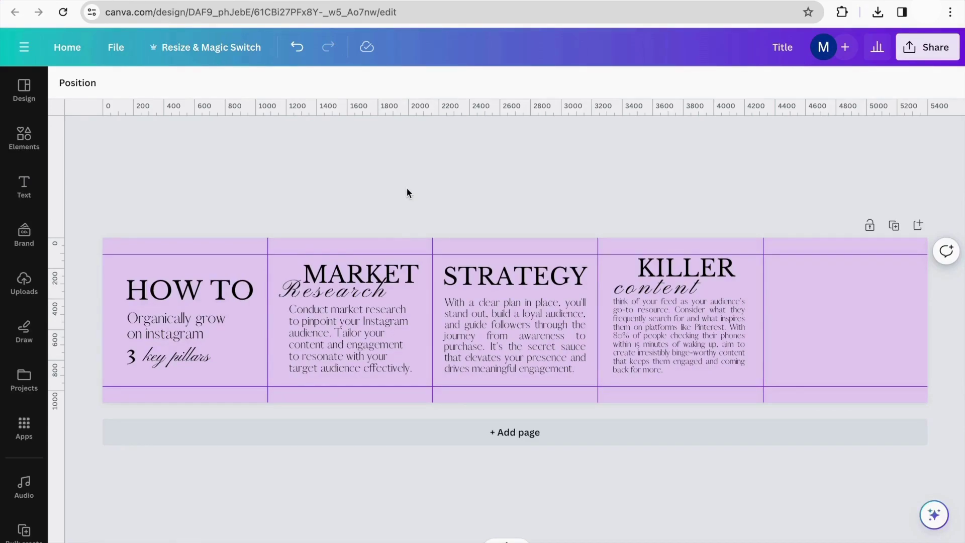
Step: Search the elements for rainbow graphics and insert the three-colour boho rainbow with maroon, orange and pink arches
click(24, 138)
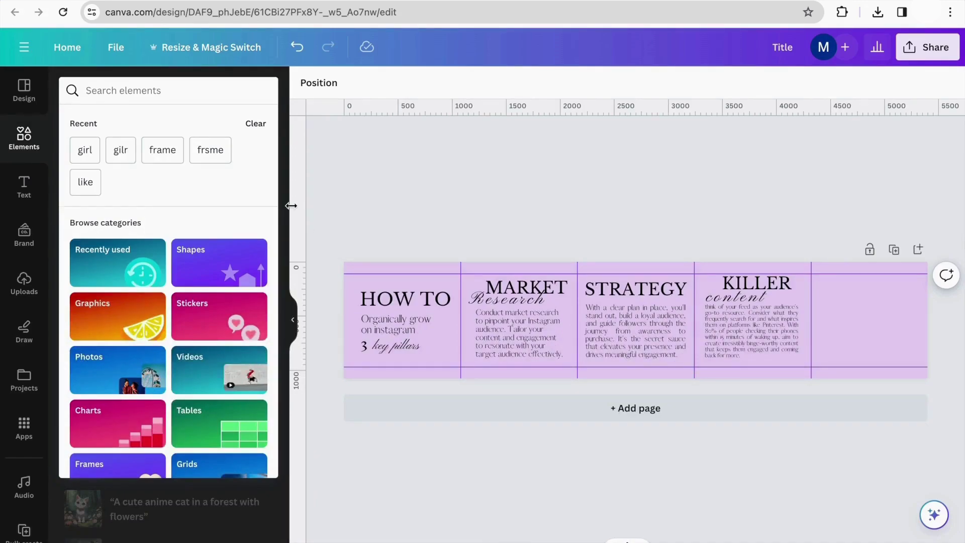
text(rain)
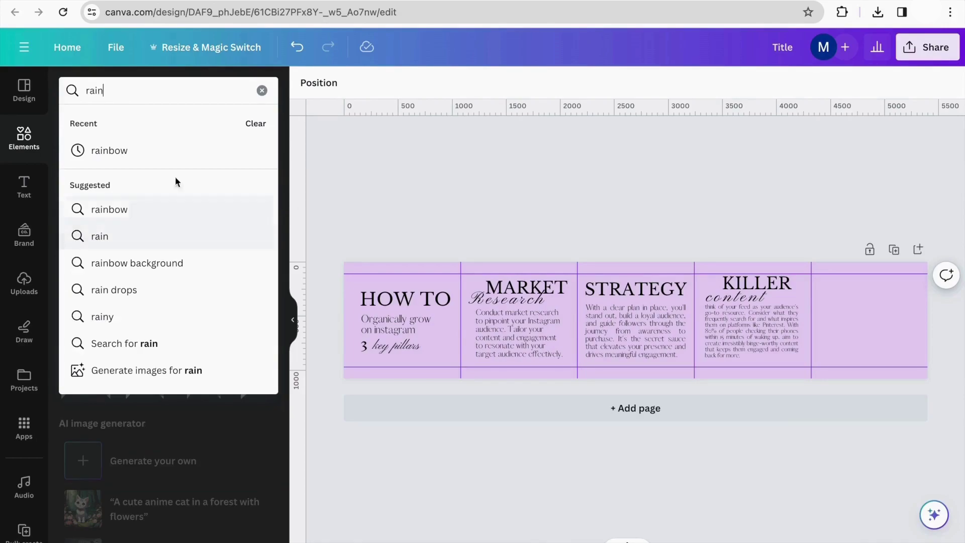
click(195, 151)
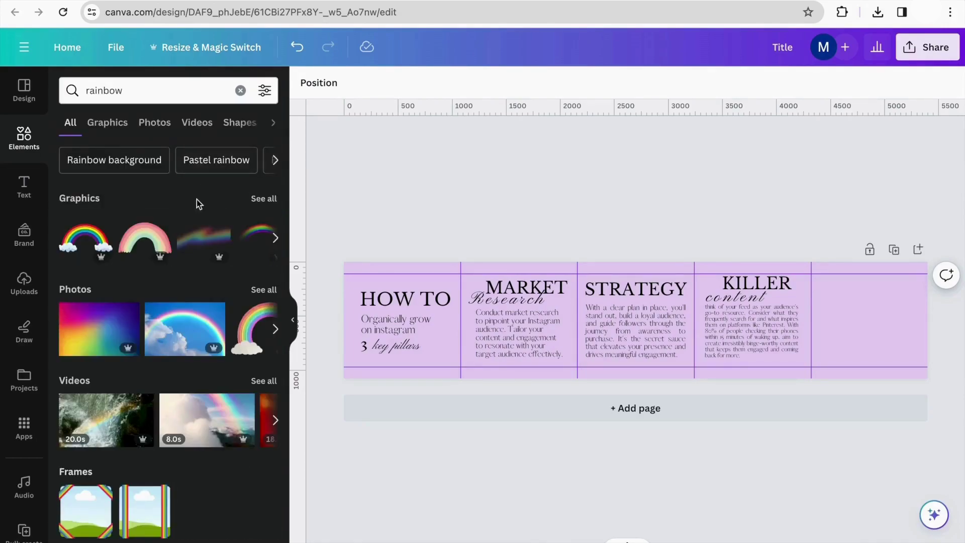
click(126, 123)
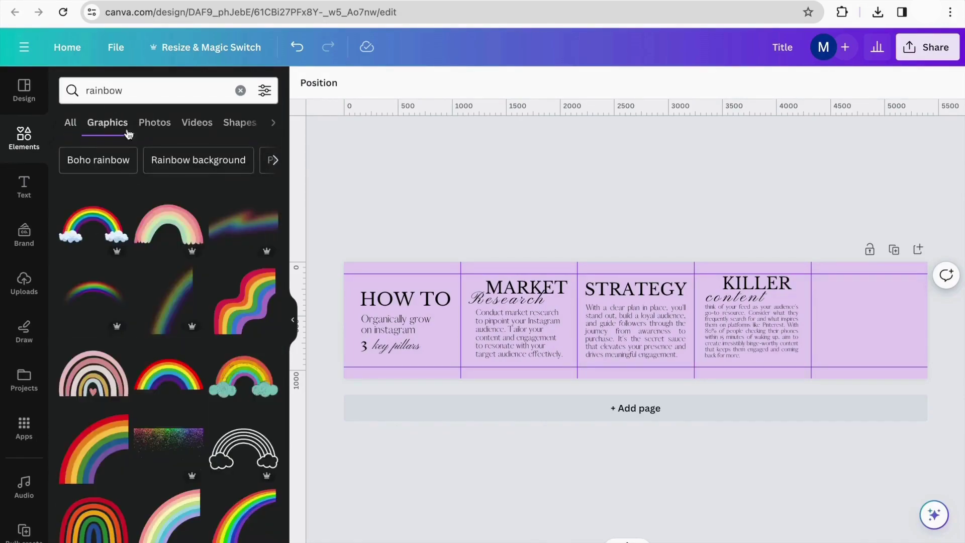
scroll(205, 388, down, 3)
scroll(205, 387, down, 2)
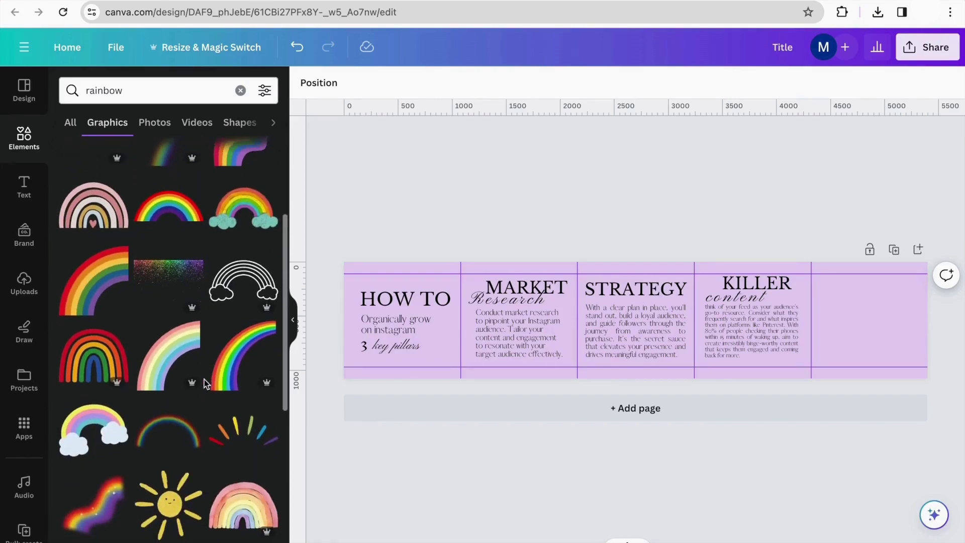
scroll(219, 354, down, 6)
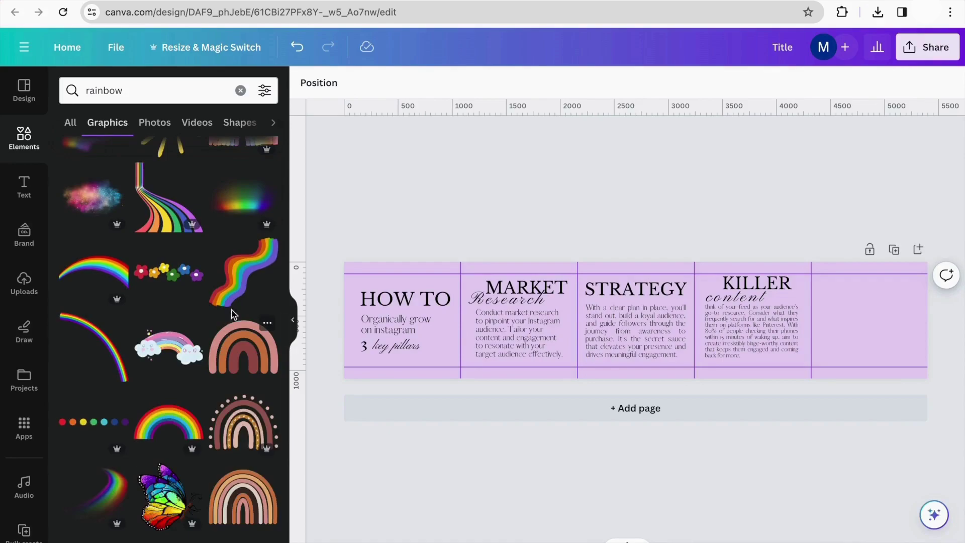
click(241, 354)
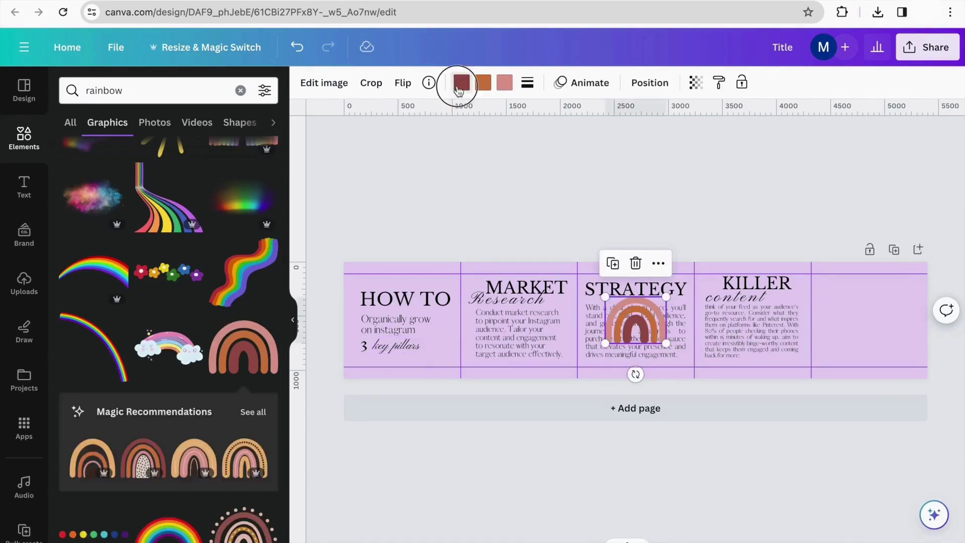
Step: Recolour all three arch colours of the inserted rainbow with the custom purple #C279D8
click(461, 82)
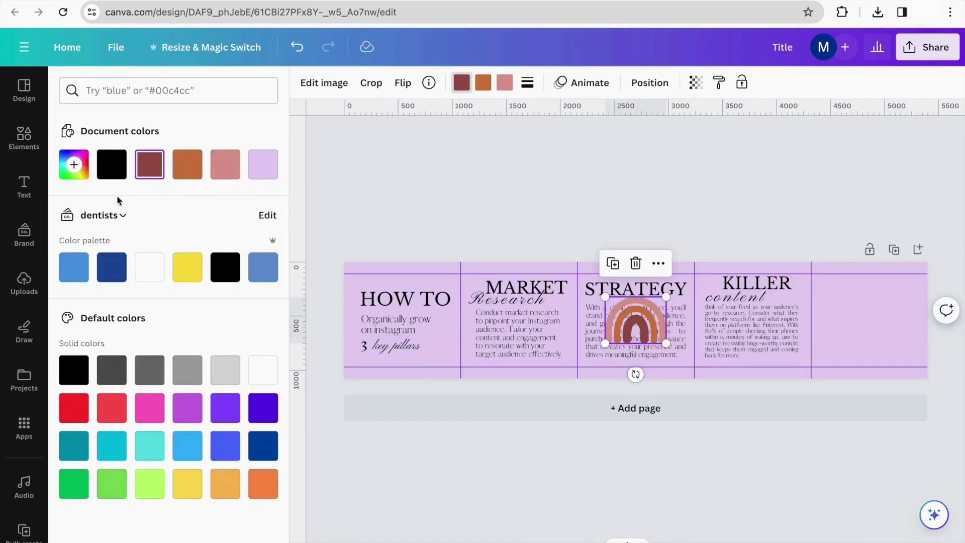
click(74, 165)
click(165, 222)
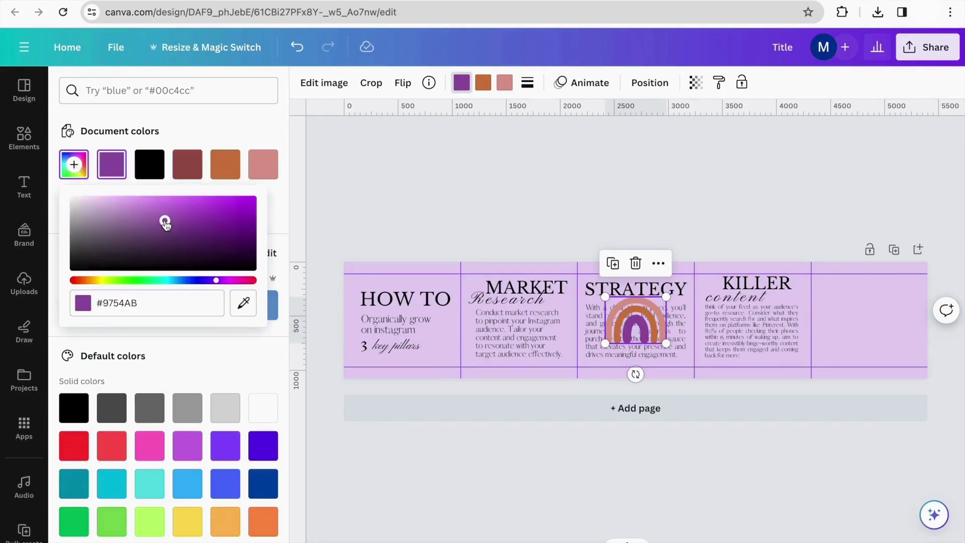
drag(165, 222, 151, 207)
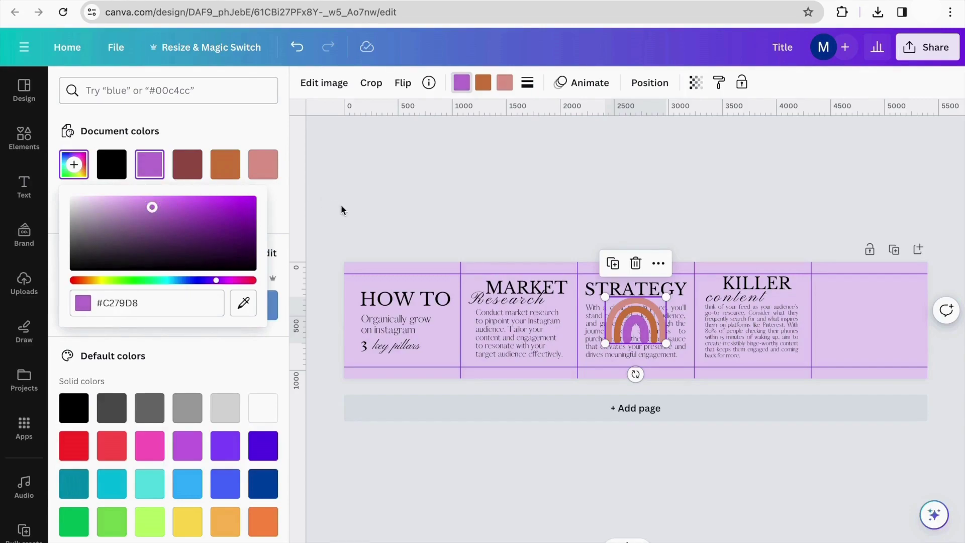
click(483, 83)
click(111, 164)
click(504, 83)
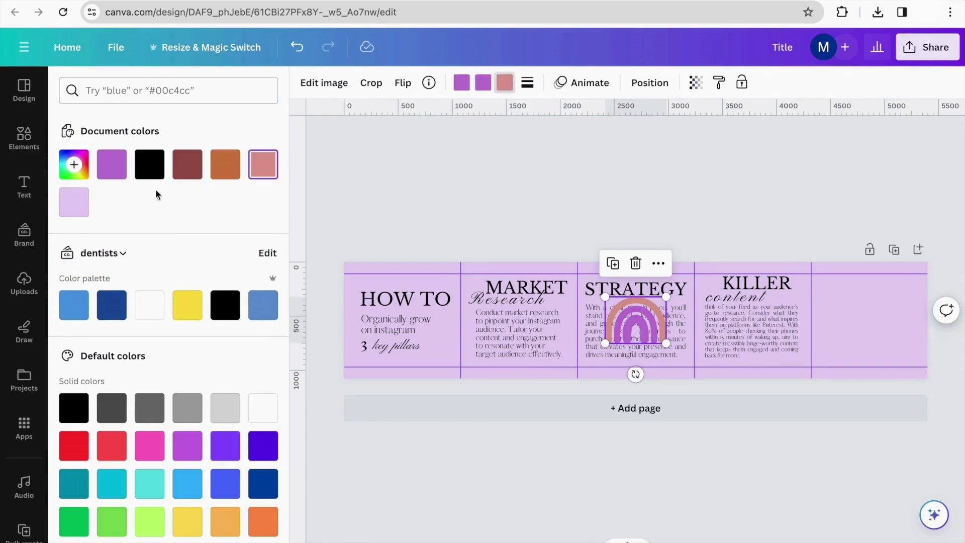
click(112, 164)
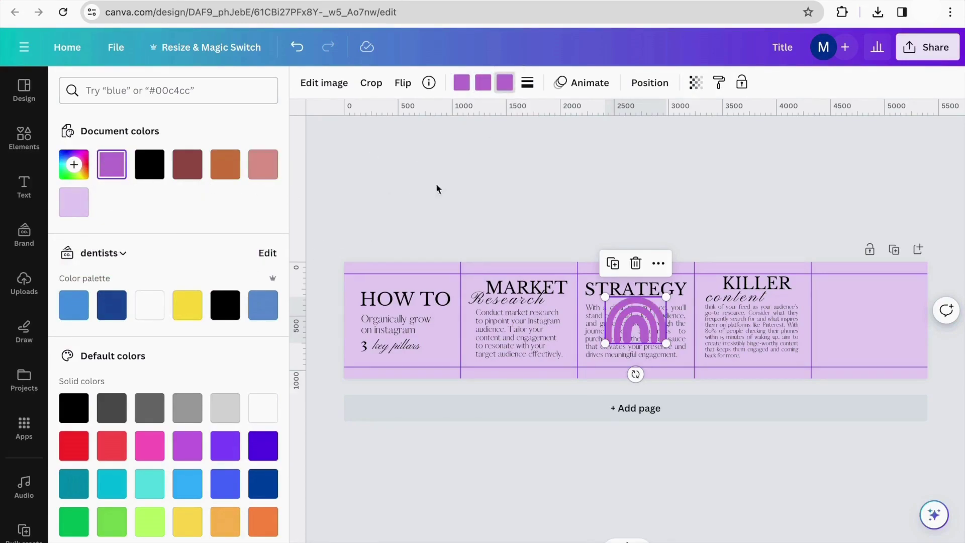
Step: Place the purple rainbow at the page's bottom edge, centred on the guide between the first and second slides
key(Escape)
drag(644, 322, 463, 364)
click(523, 237)
click(457, 351)
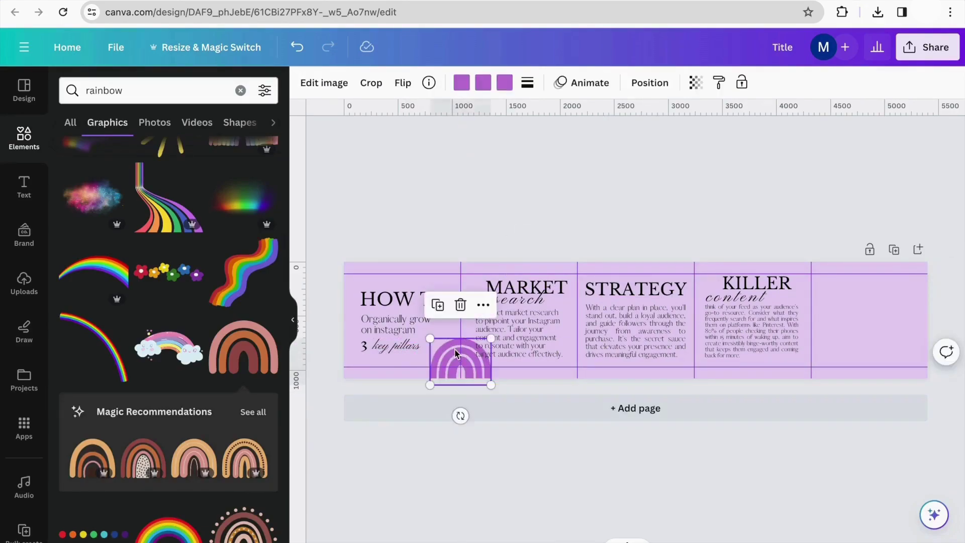
drag(510, 367, 511, 339)
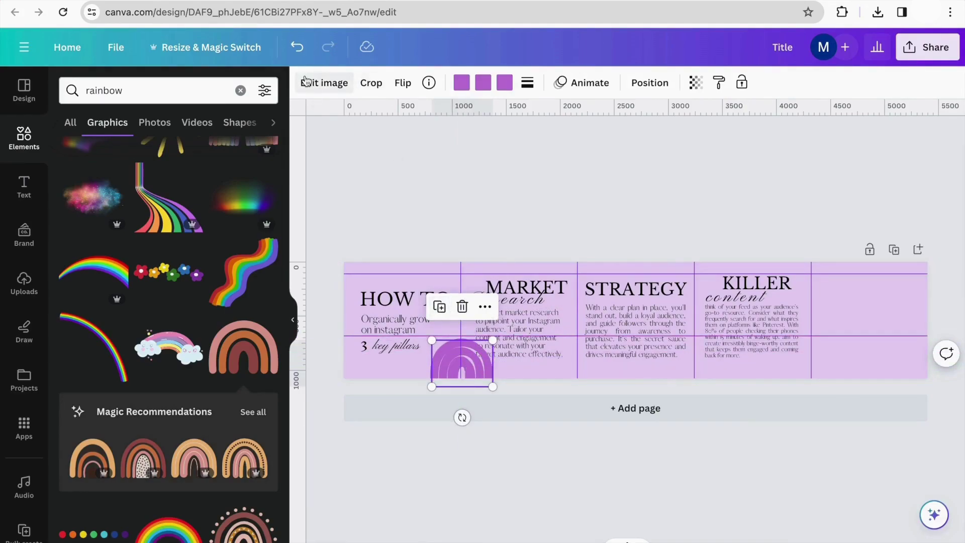
click(297, 47)
Step: Add rainbow copies, one rotated 180° at the top between slides two and three and one upright at the bottom between slides three and four
click(440, 307)
drag(475, 362, 576, 256)
drag(564, 314, 569, 257)
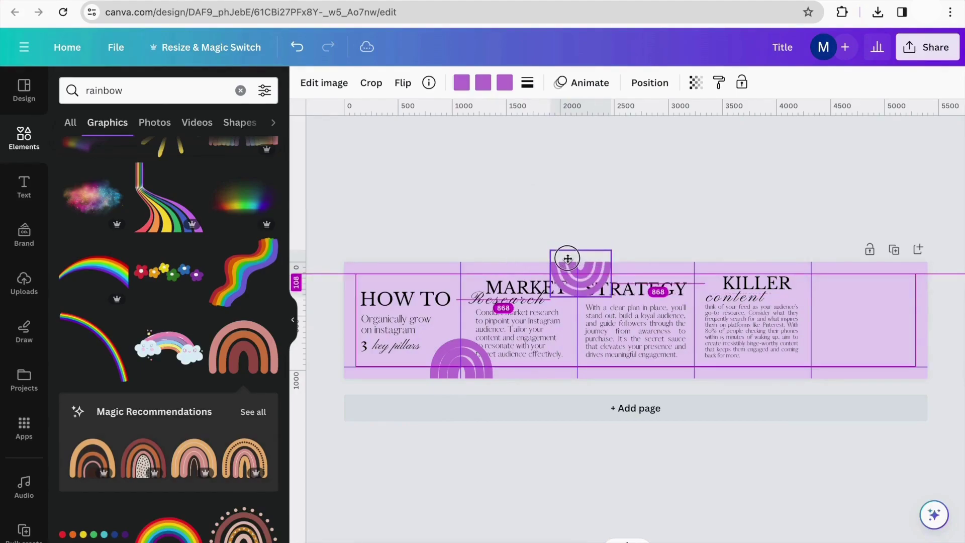
key(ctrl+v)
click(715, 206)
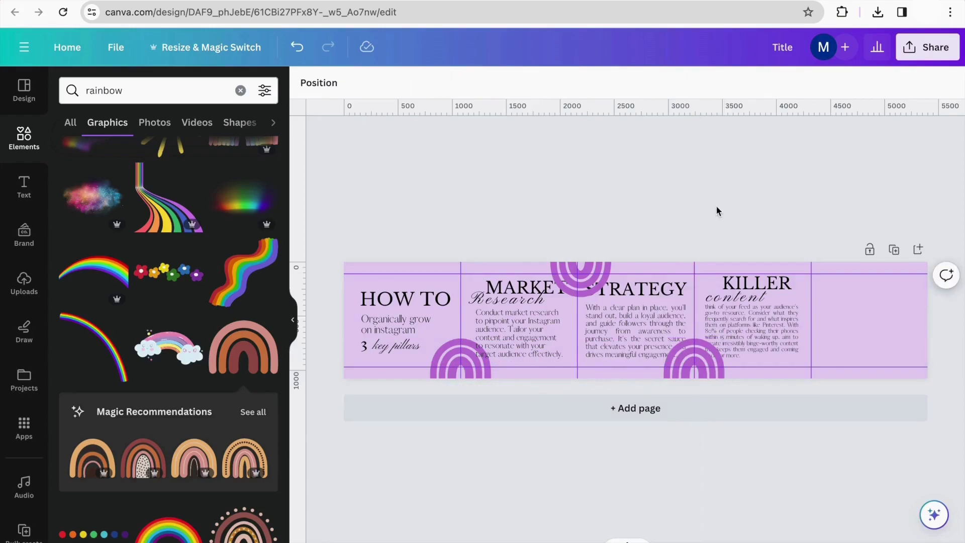
Step: Send the upside-down rainbow between the second and third slides to the back, behind the MARKET and STRATEGY headings
click(564, 265)
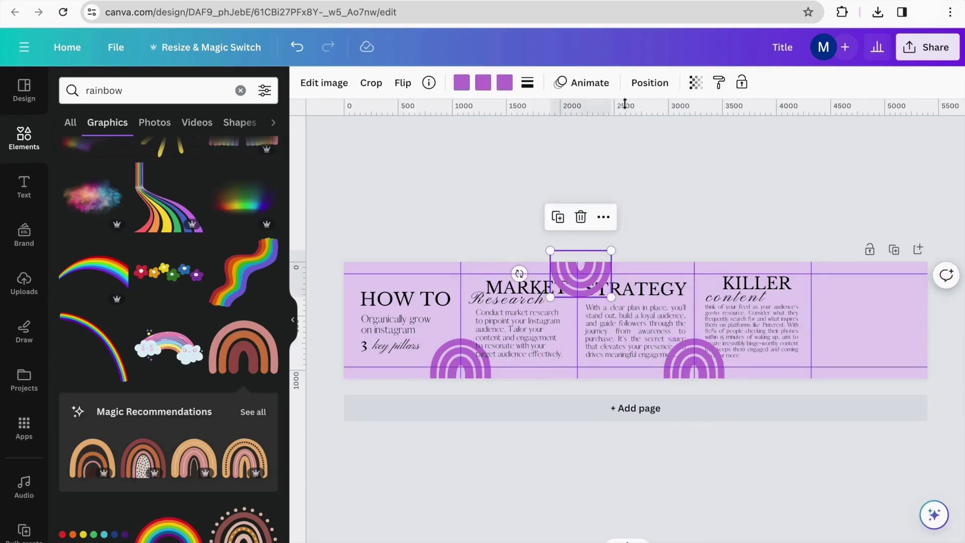
click(645, 83)
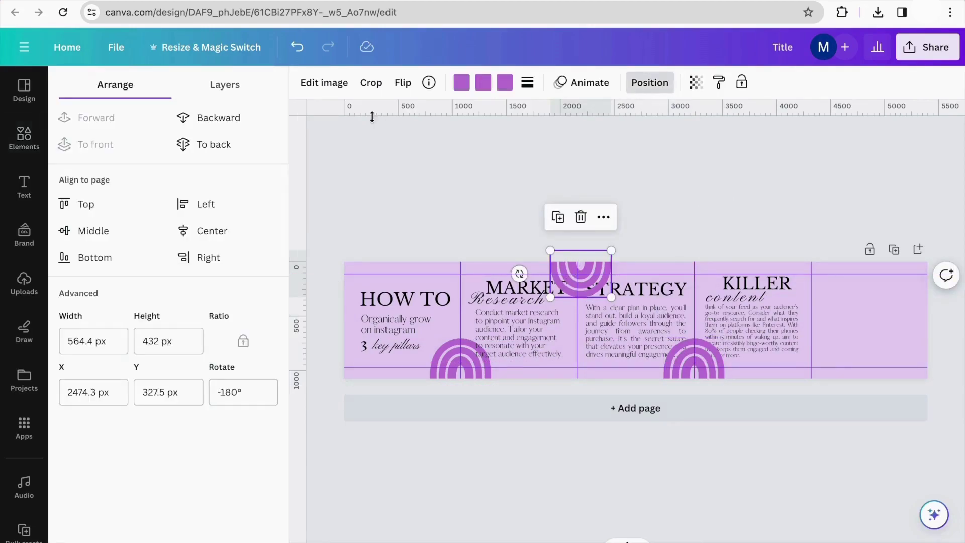
click(242, 144)
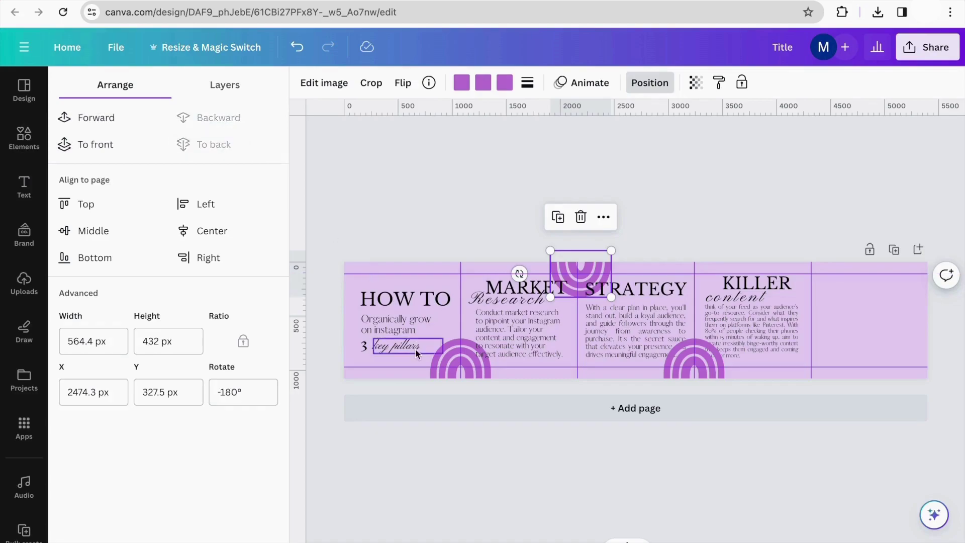
click(878, 225)
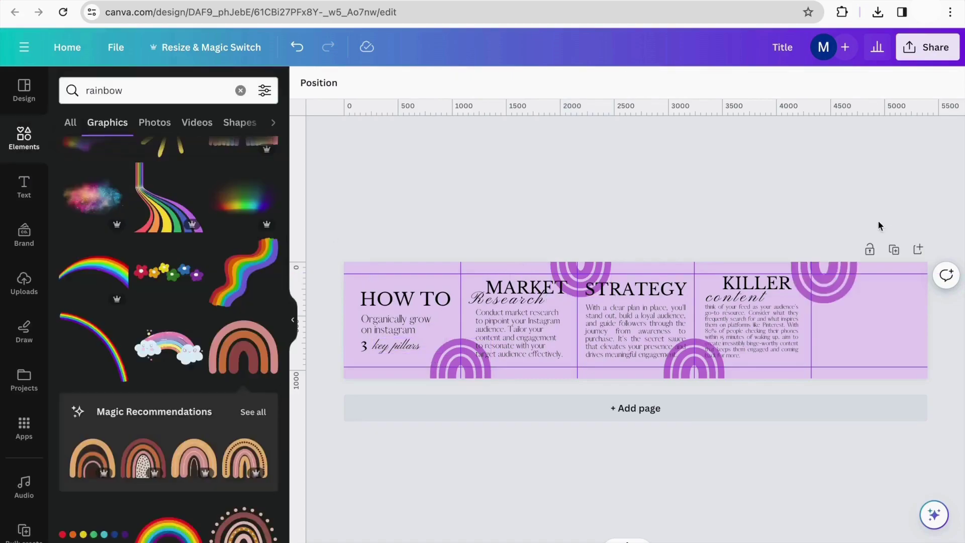
Step: Search the elements for gradient graphics and insert the round, soft-edged radial gradient
click(240, 91)
text(gr)
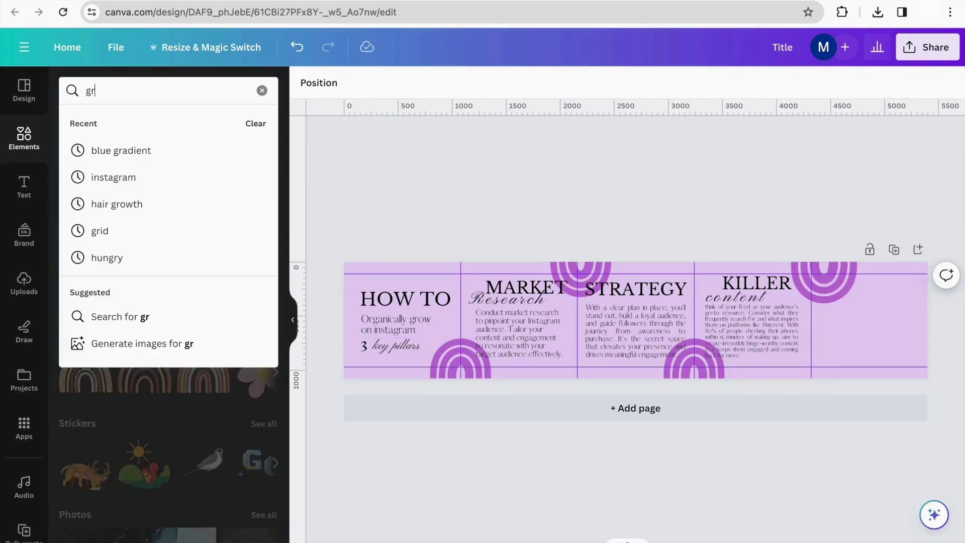
text(adi)
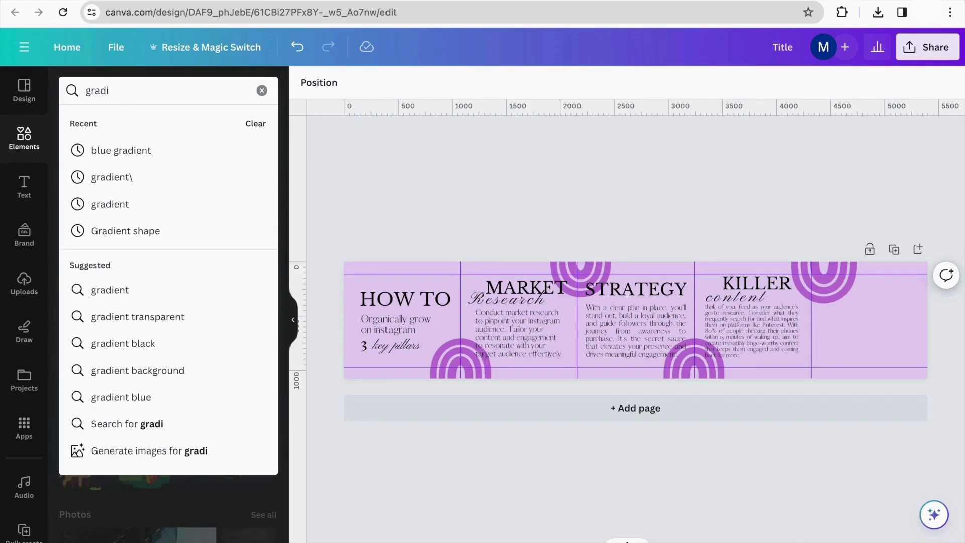
click(150, 203)
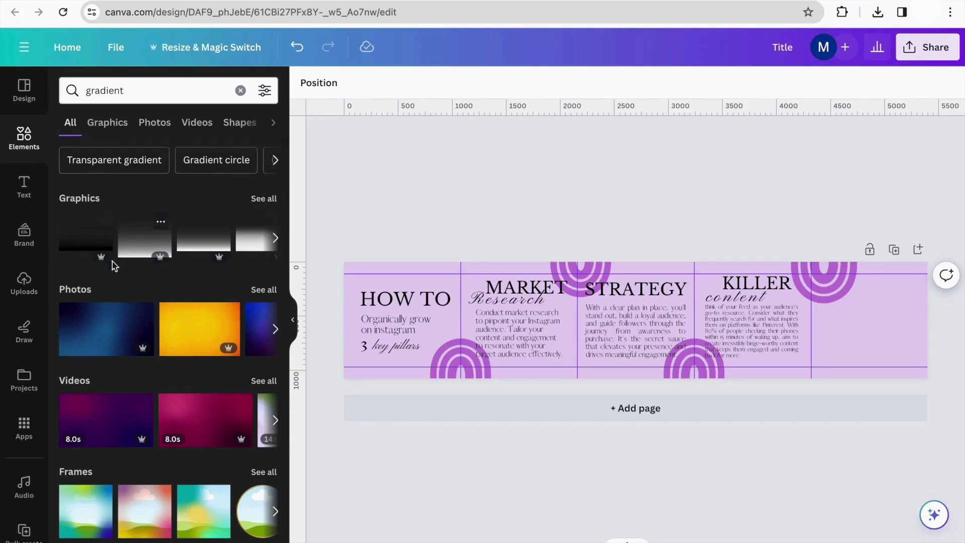
click(261, 201)
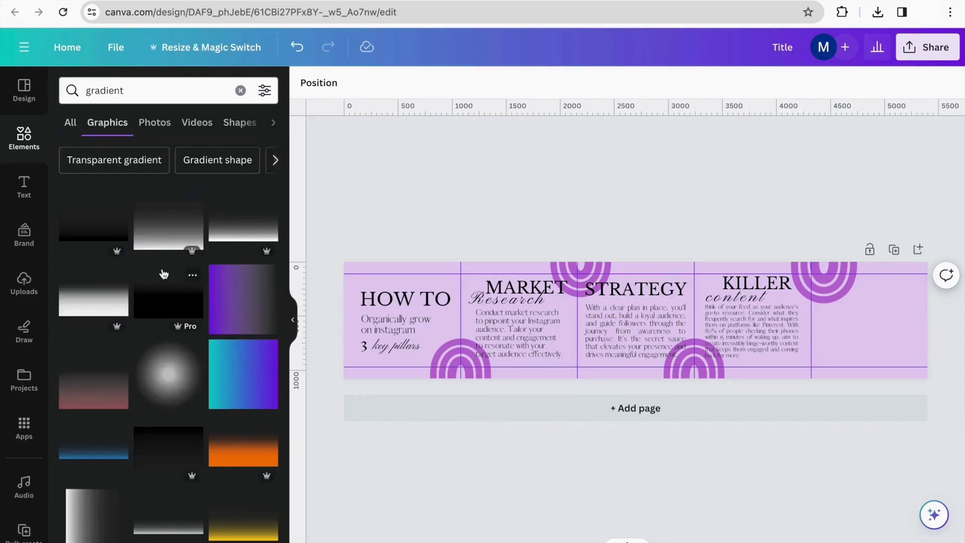
click(183, 385)
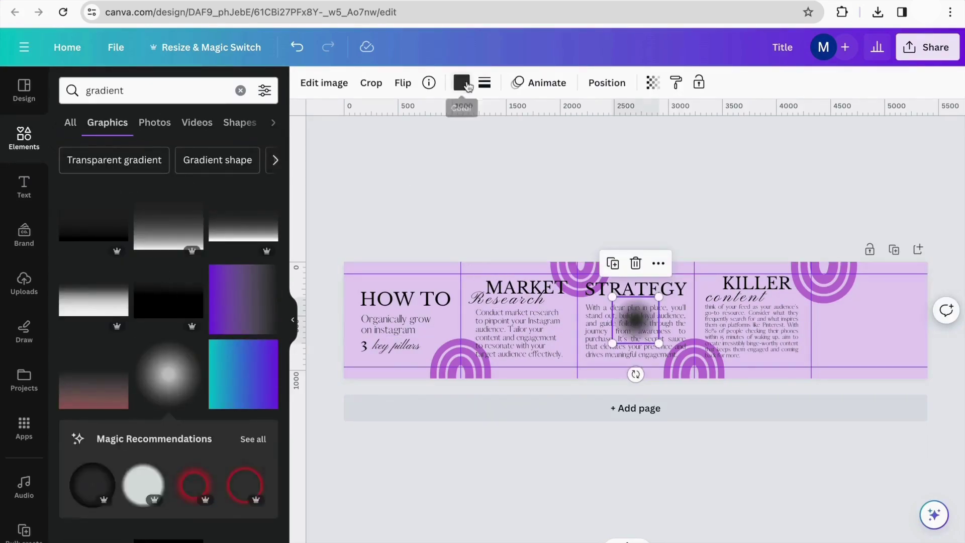
Step: Recolour the radial gradient with the default solid pink
click(461, 82)
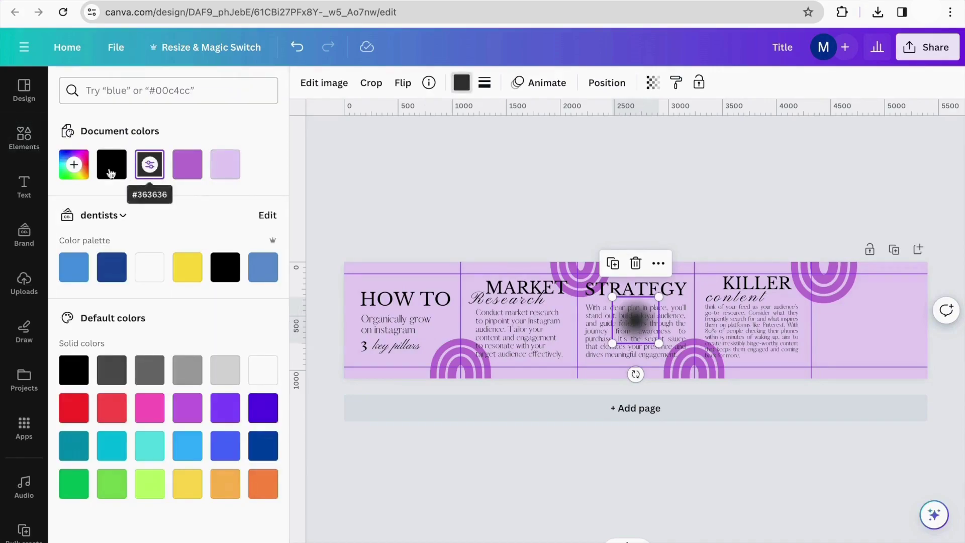
click(74, 165)
click(153, 411)
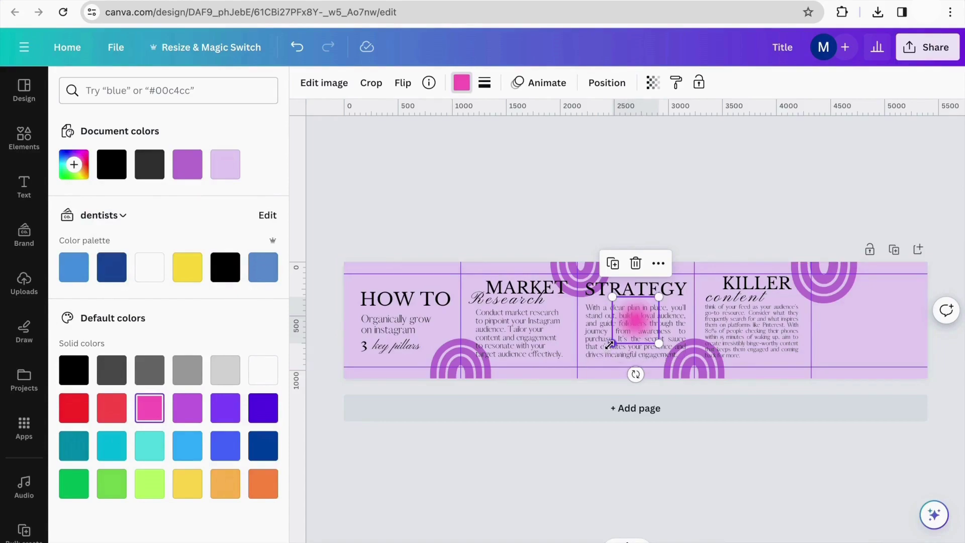
Step: Enlarge the pink gradient to about 1182 px square and place it behind the rainbow between the first and second slides
drag(612, 343, 531, 424)
drag(593, 355, 464, 385)
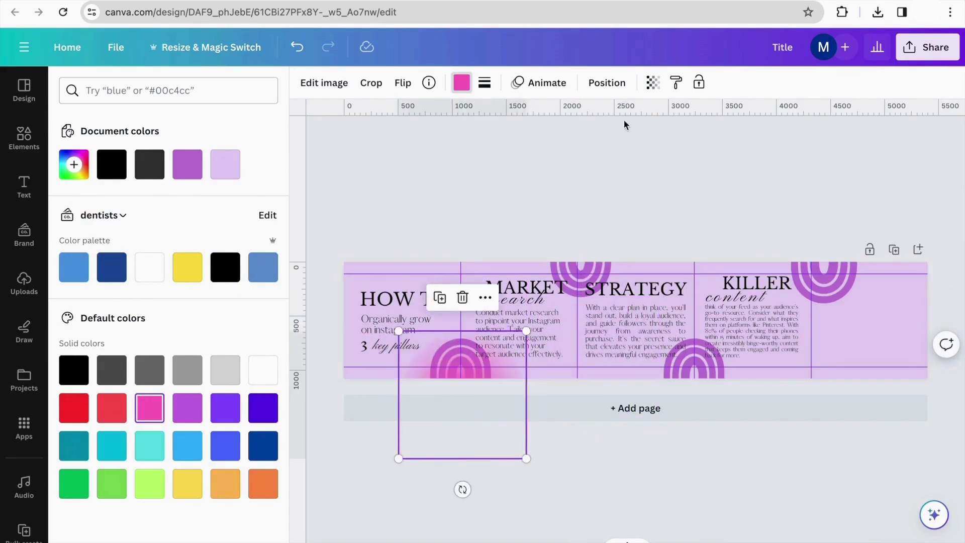
click(605, 84)
click(215, 147)
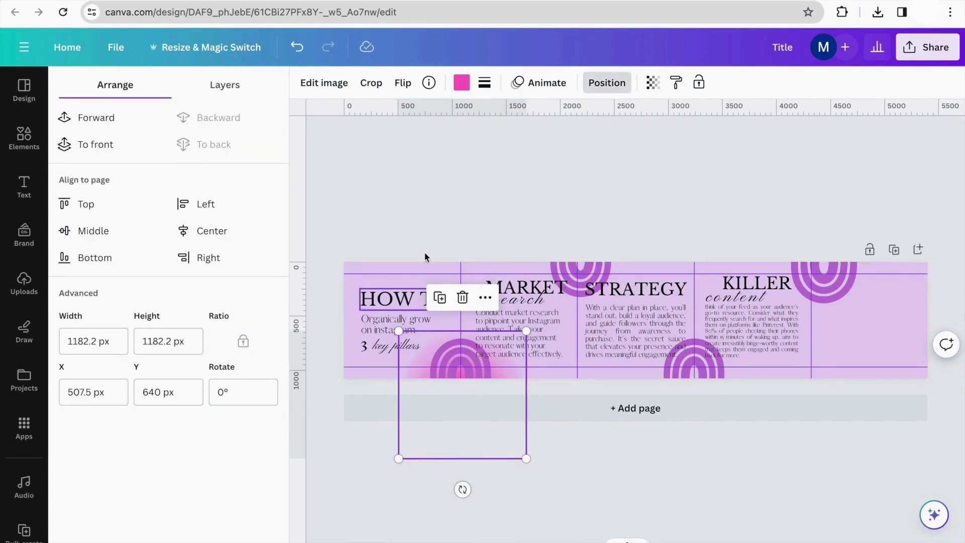
Step: Place a copy of the pink gradient over the rainbow between the third and fourth slides and send it to the back
drag(475, 392, 713, 363)
click(597, 93)
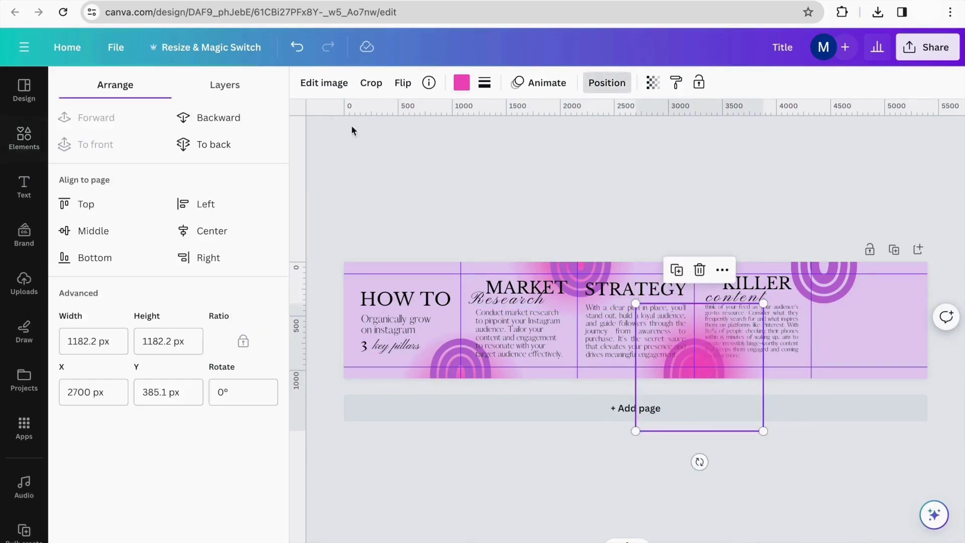
click(240, 147)
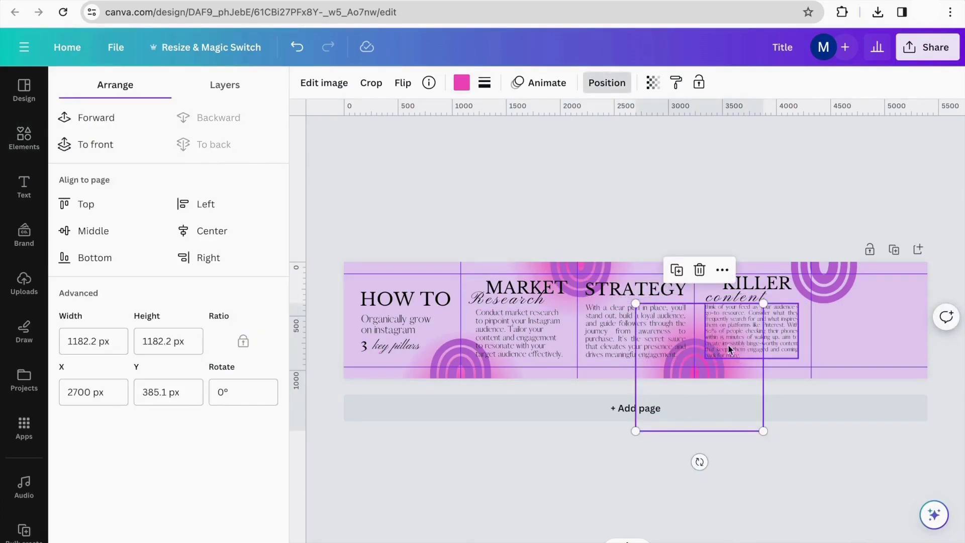
Step: Duplicate the pink gradient and place the copy at the top-left corner of the first slide
key(ctrl+d)
drag(726, 358, 404, 232)
click(538, 172)
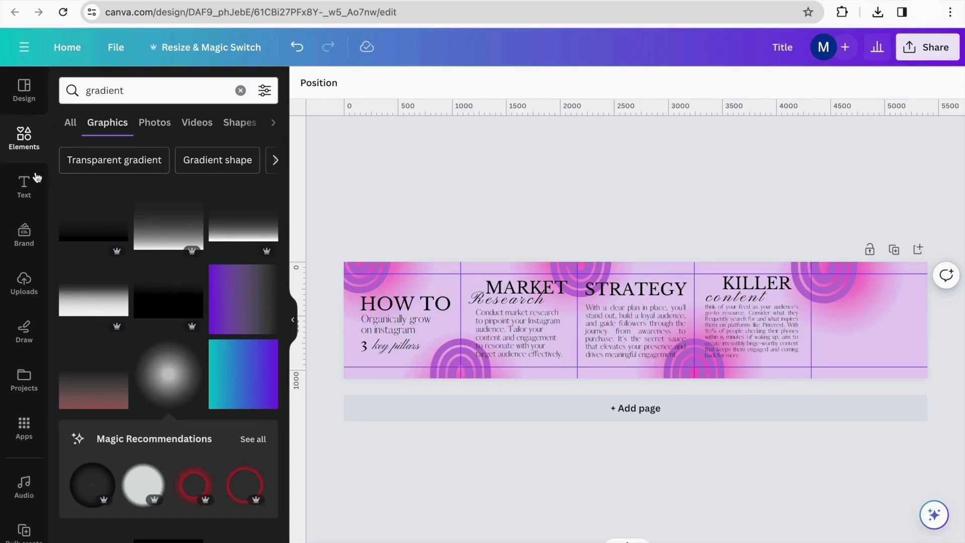
Step: Search the elements for "yk2" and show all of the matching graphics
click(240, 91)
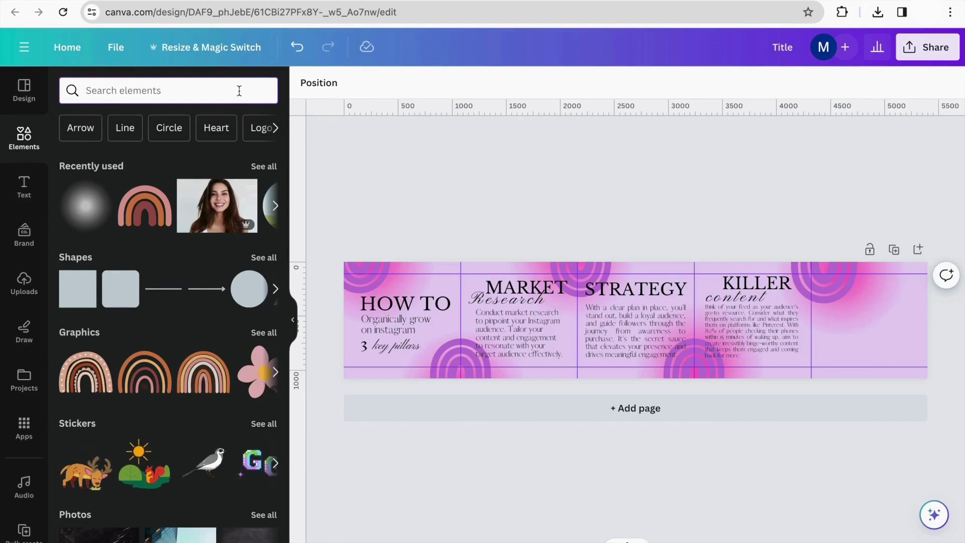
text(yk2)
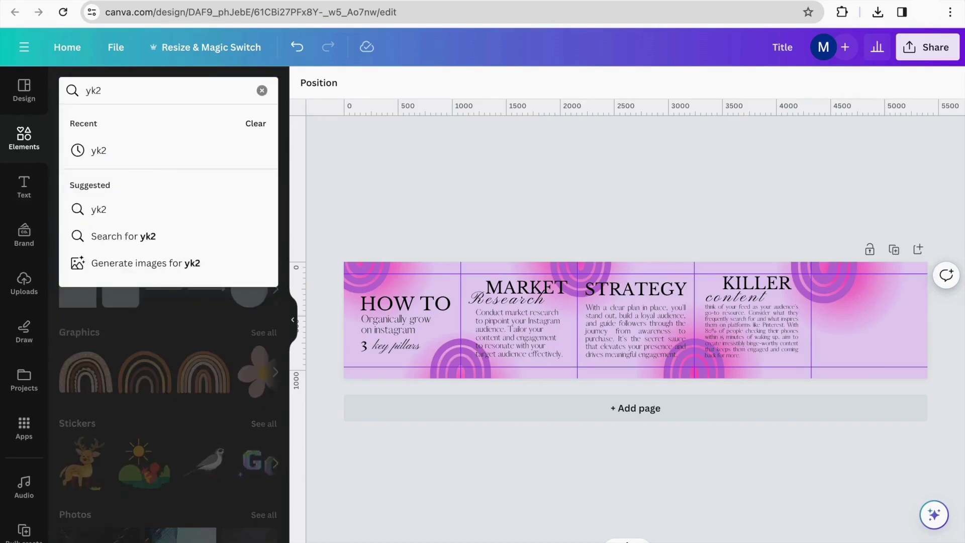
key(Return)
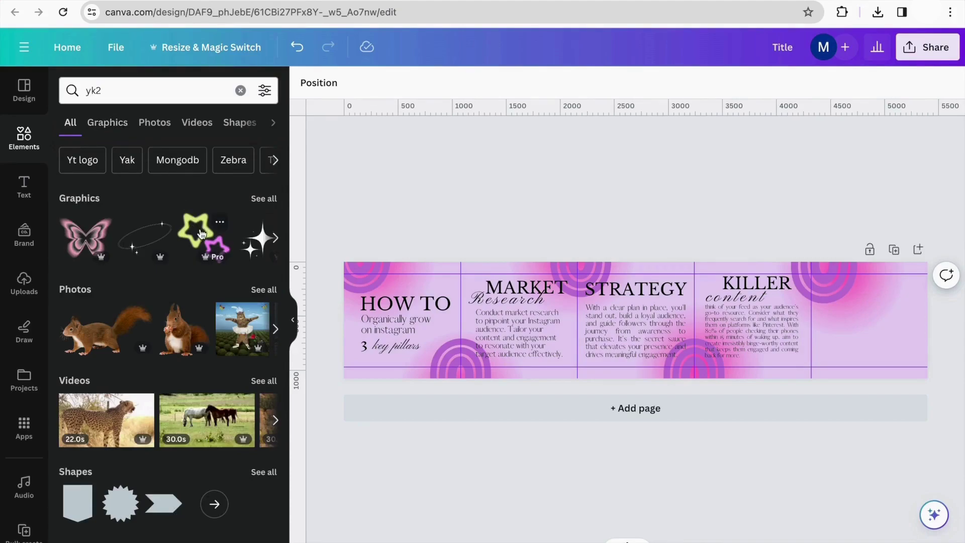
click(264, 199)
Step: Add the yellow and pink neon stars graphic at the top-left corner of the first slide, over the title
click(397, 265)
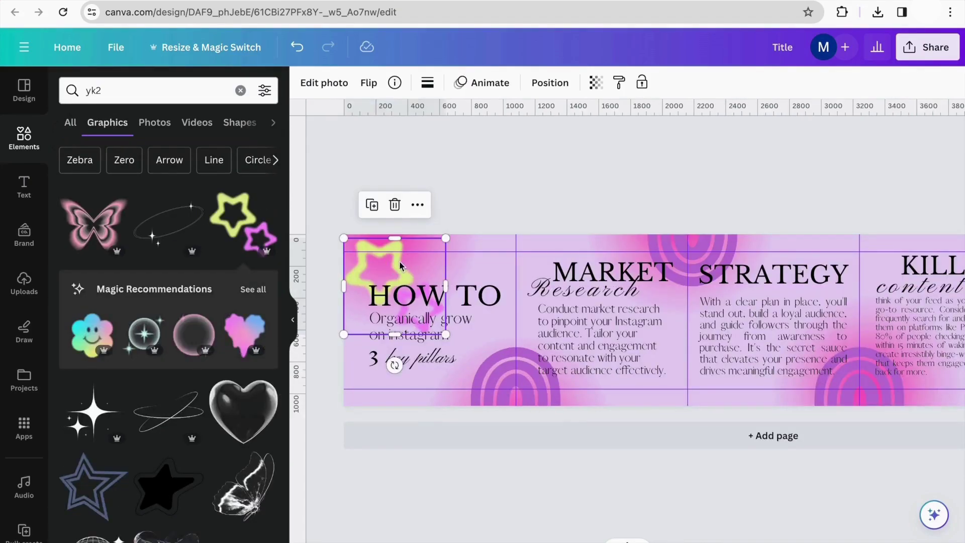
drag(400, 264, 405, 266)
click(537, 185)
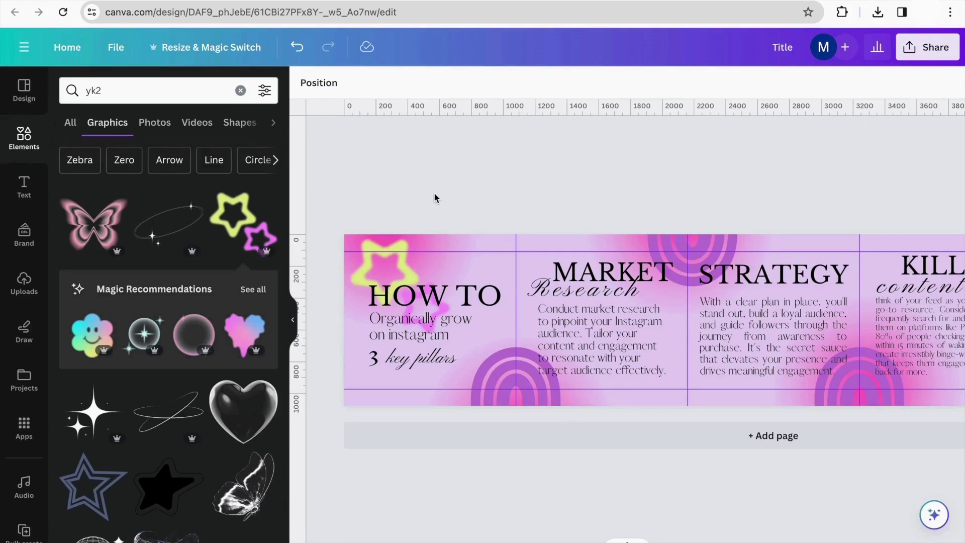
key(ctrl+minus)
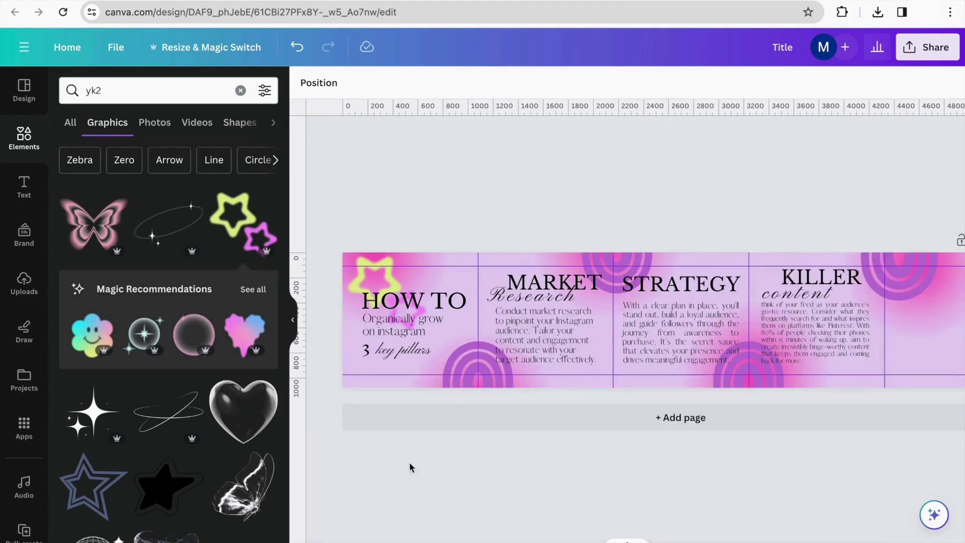
Step: Browse the recommended graphics related to the neon stars for more matching decorations
click(250, 292)
scroll(185, 286, down, 3)
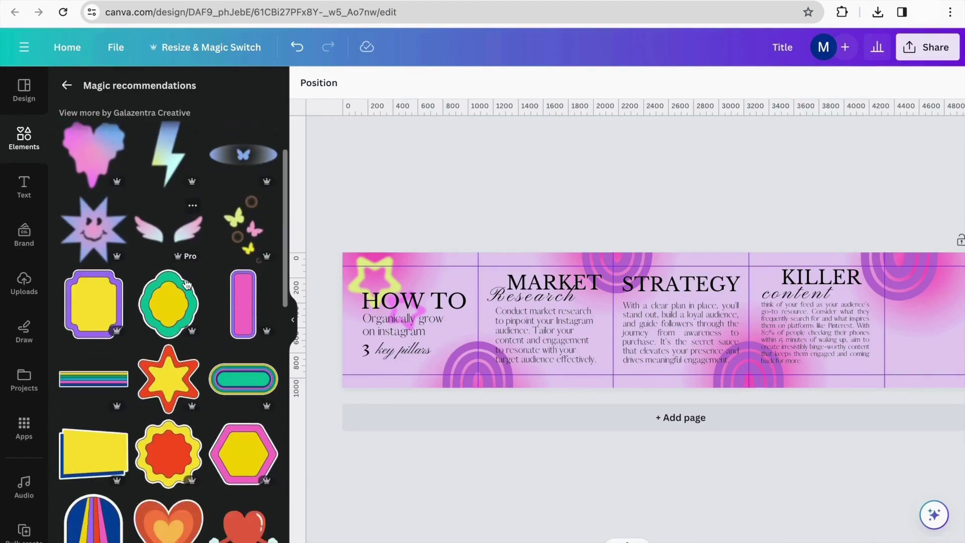
scroll(187, 285, down, 1)
scroll(187, 285, up, 3)
scroll(189, 281, down, 7)
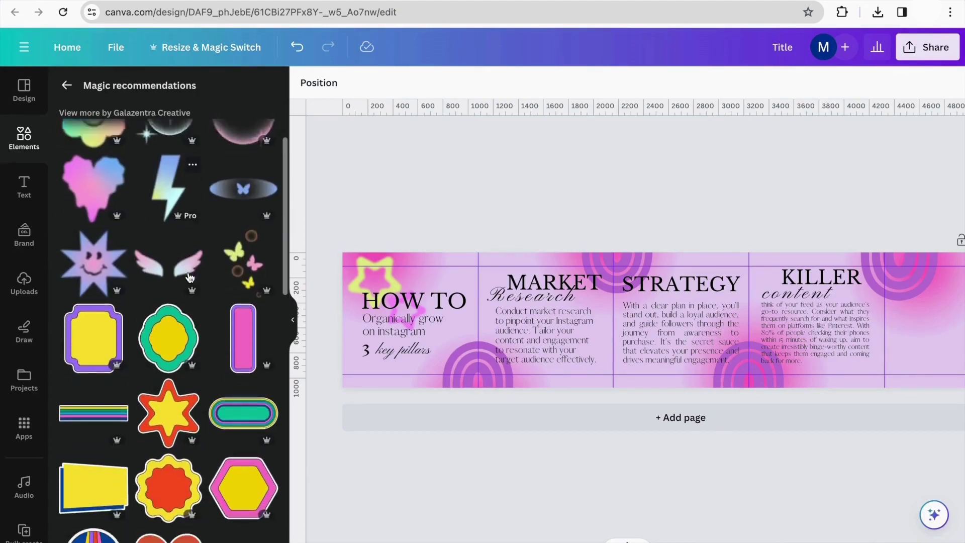
scroll(188, 275, down, 4)
scroll(176, 201, up, 8)
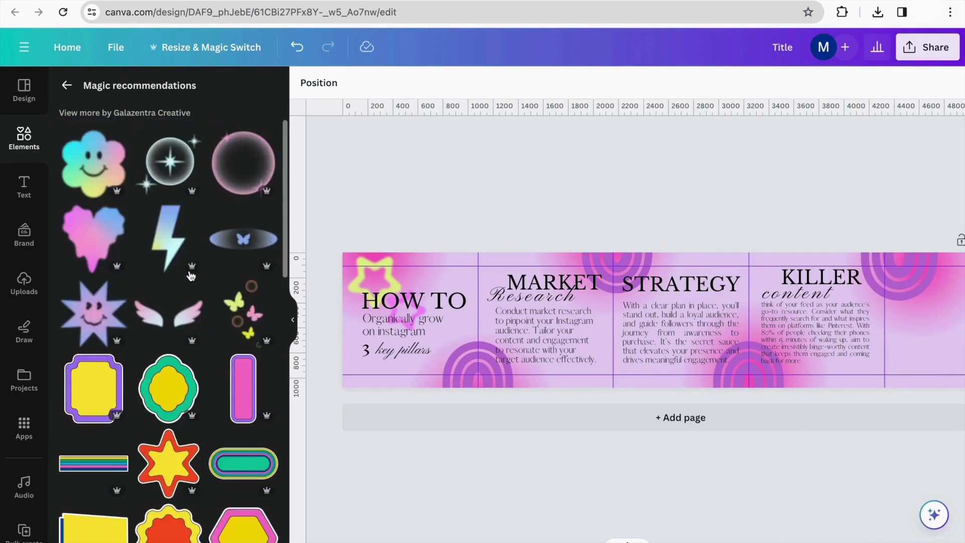
click(67, 85)
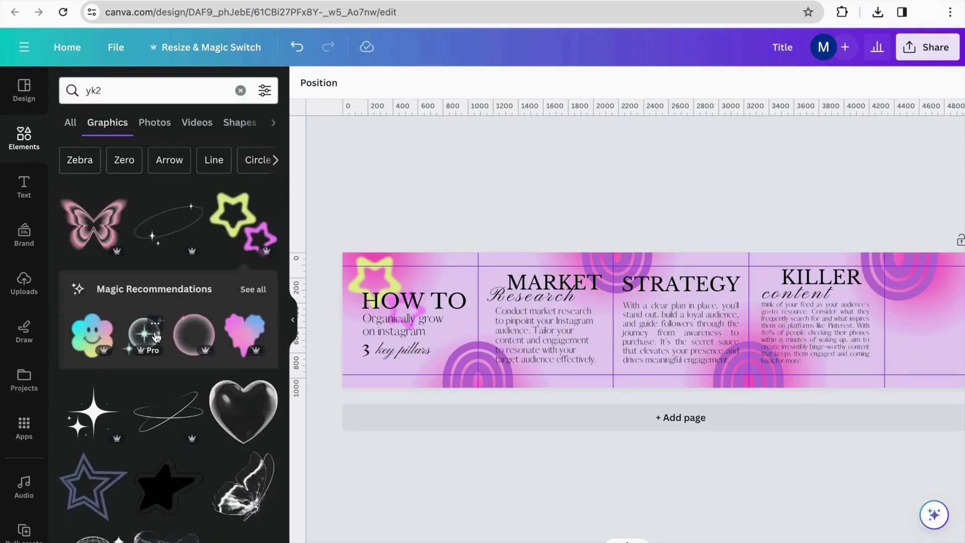
Step: Add the blurred blue-yellow butterfly, shrink it and place it over the Market Research text on the second slide
scroll(156, 336, down, 10)
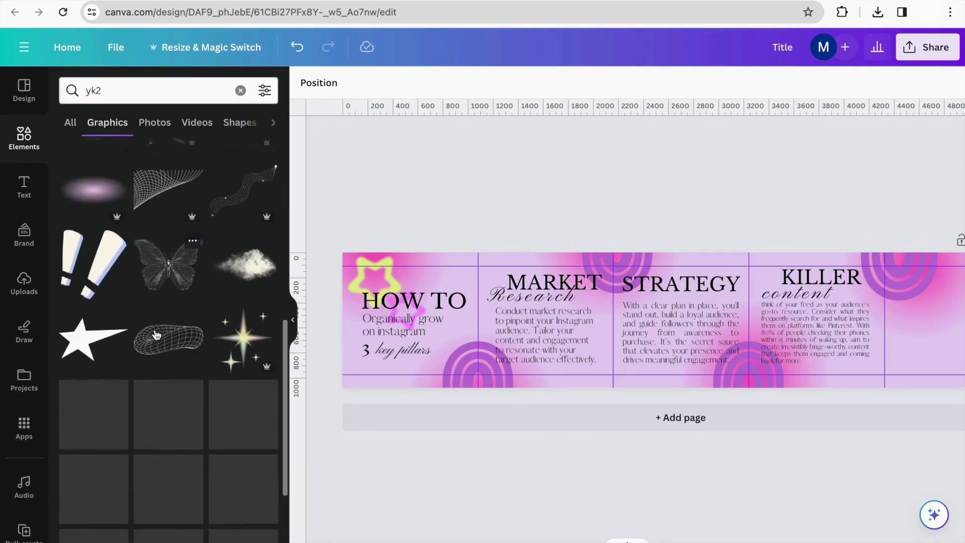
scroll(156, 334, down, 3)
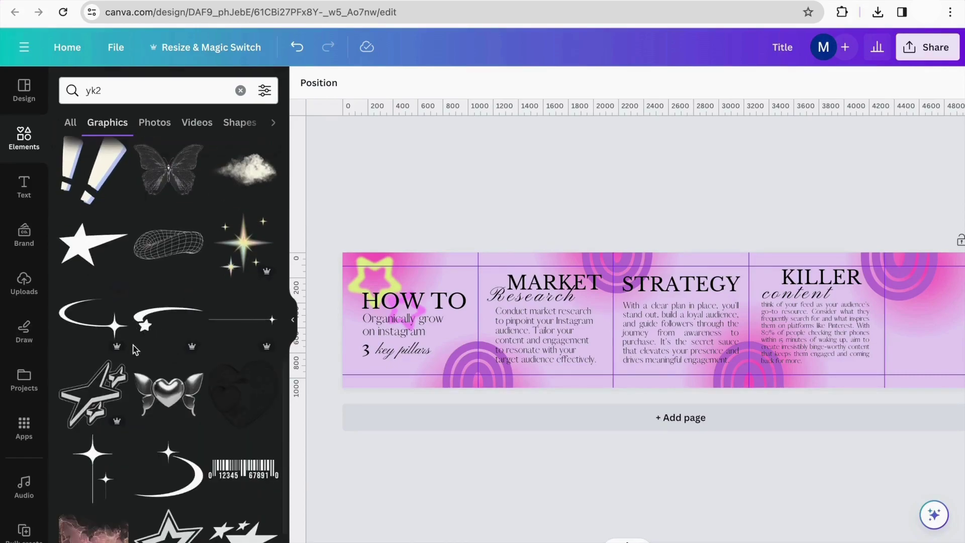
scroll(133, 345, down, 4)
click(181, 432)
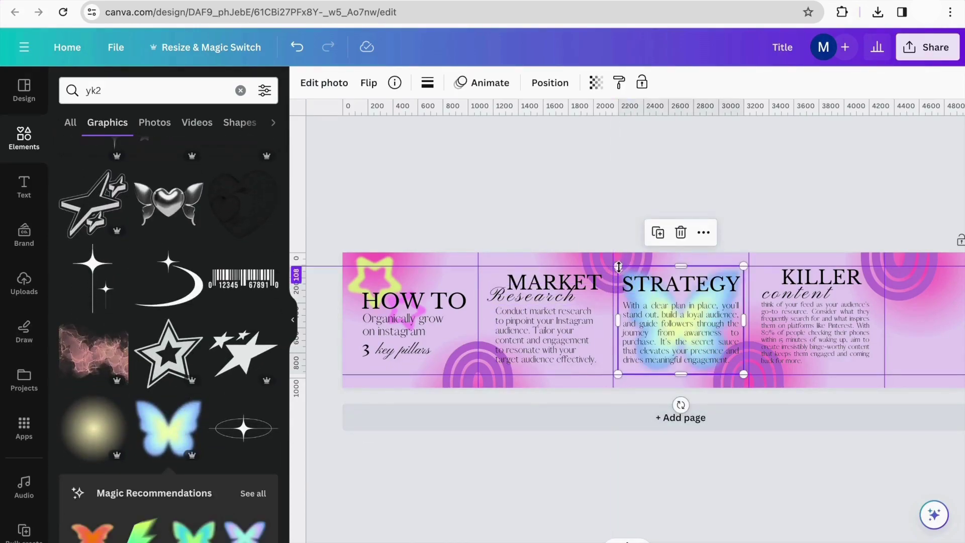
drag(619, 370, 651, 343)
drag(728, 299, 561, 298)
click(630, 238)
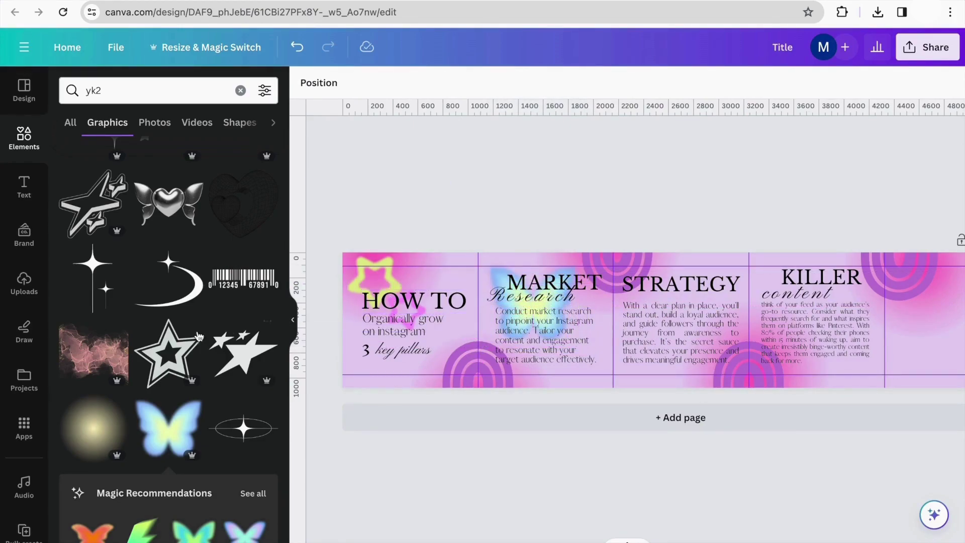
Step: Add the turquoise-green butterfly from the related recommendations and place it across the boundary between the third and fourth slides
scroll(203, 393, down, 3)
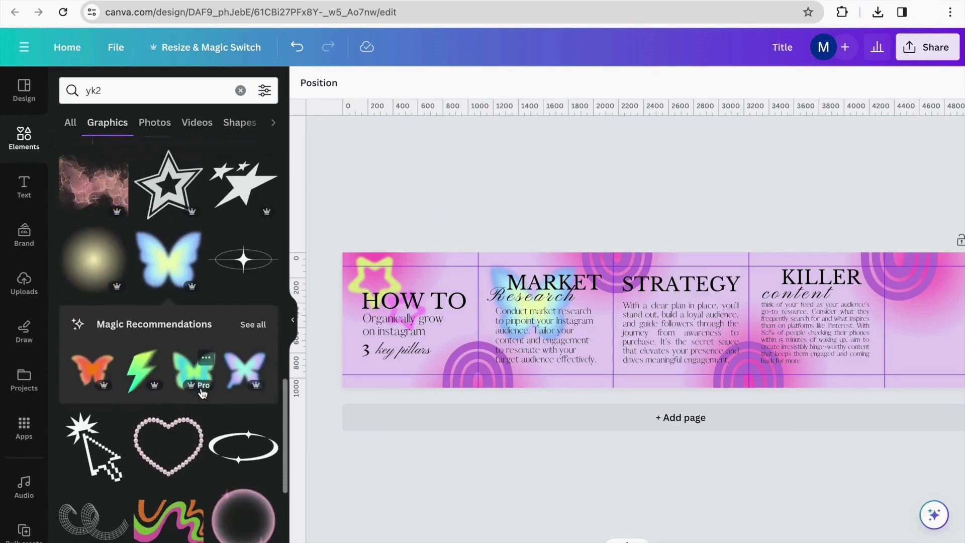
click(250, 322)
click(250, 187)
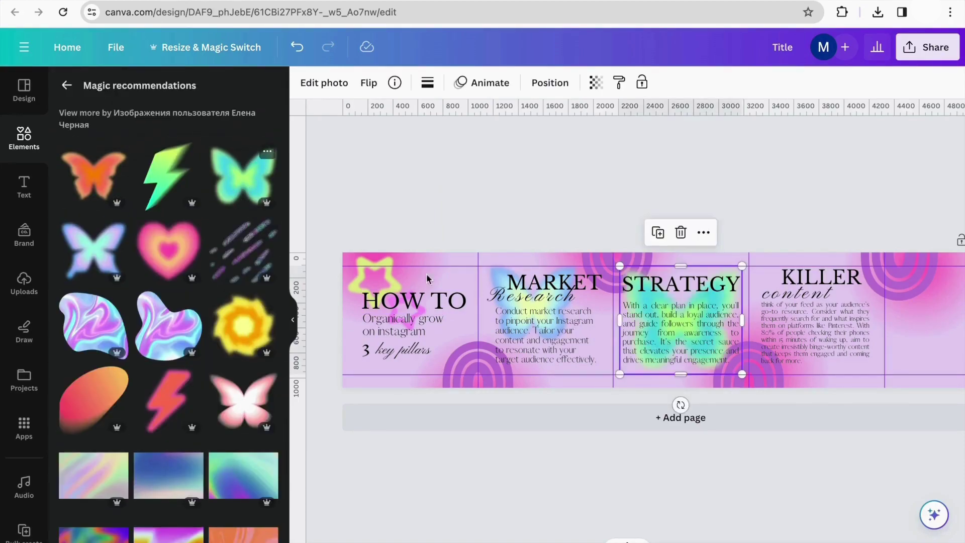
drag(653, 284, 746, 296)
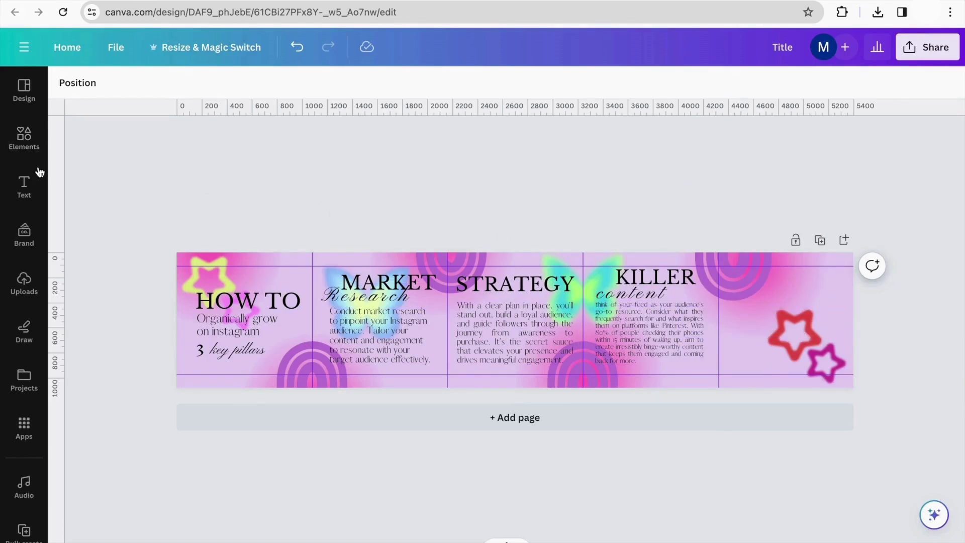
Step: Look up the heart among the elements and add it to the page as a shape
click(24, 138)
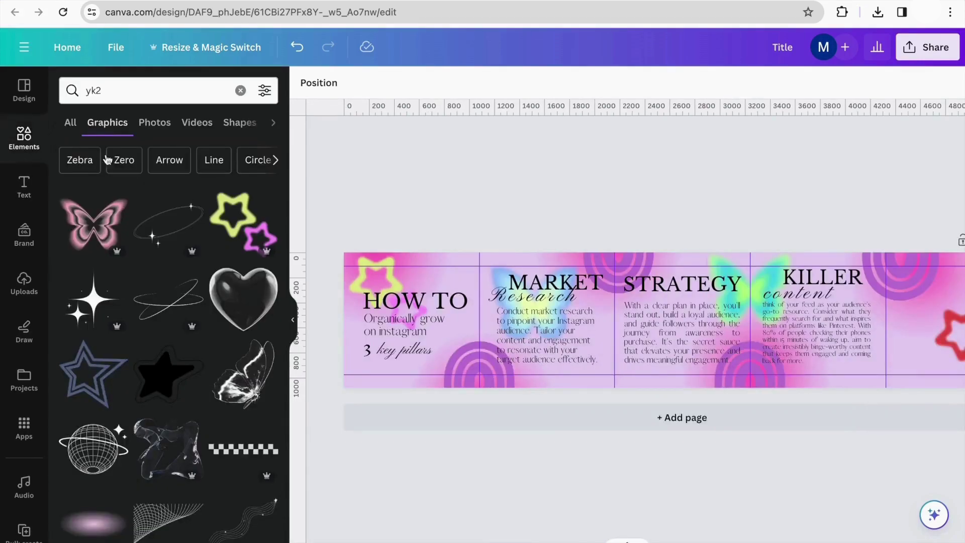
click(241, 90)
text(he)
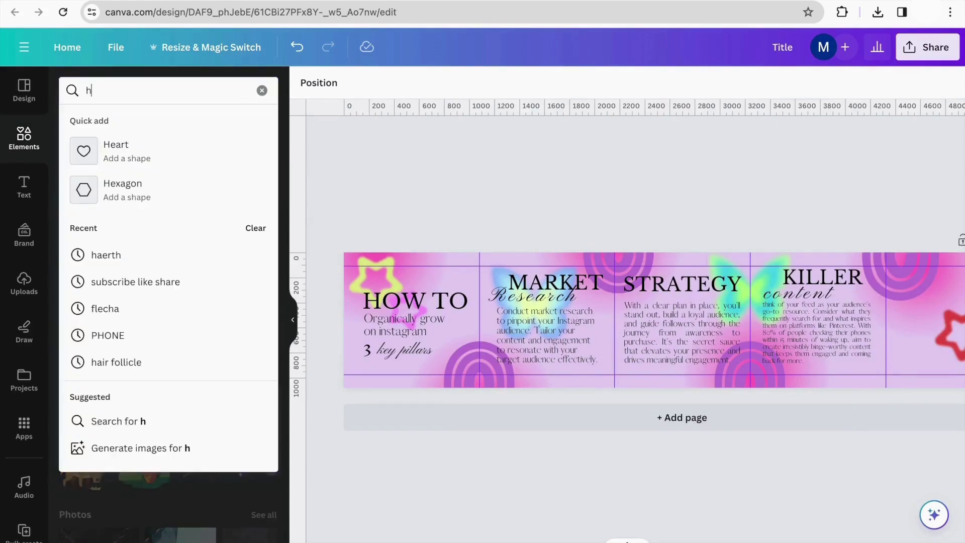
click(232, 153)
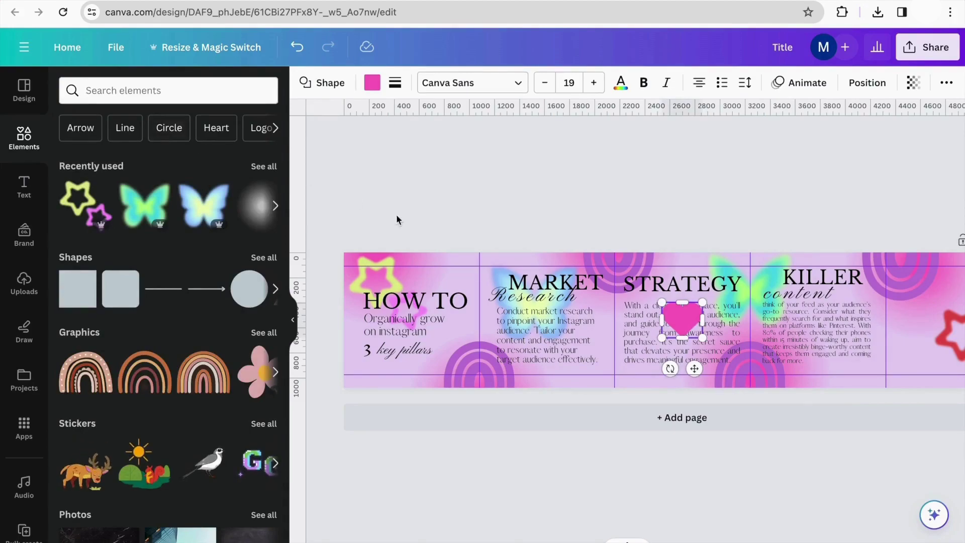
Step: Recolour the heart with the purple sampled from the rainbow between the first and second slides
click(372, 84)
click(162, 170)
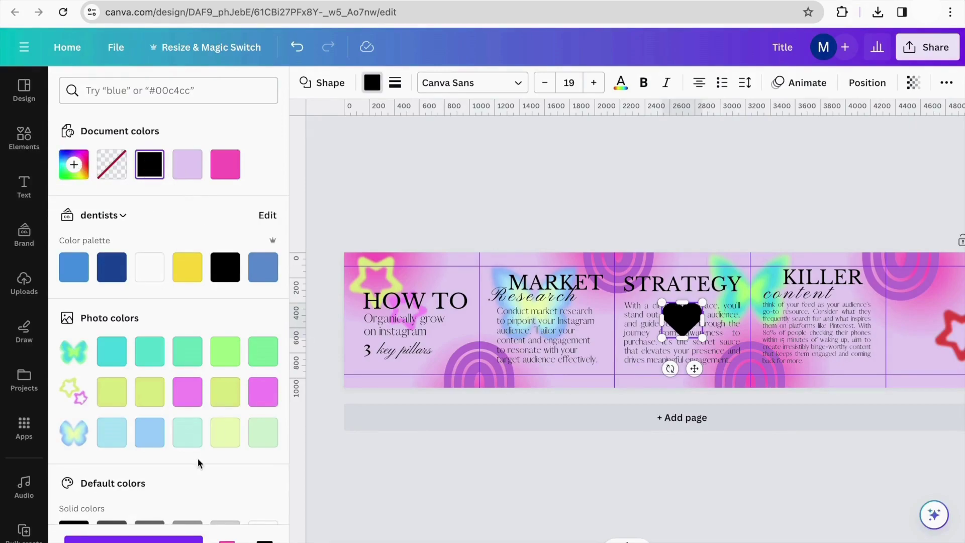
scroll(157, 446, down, 2)
scroll(151, 417, up, 2)
click(74, 164)
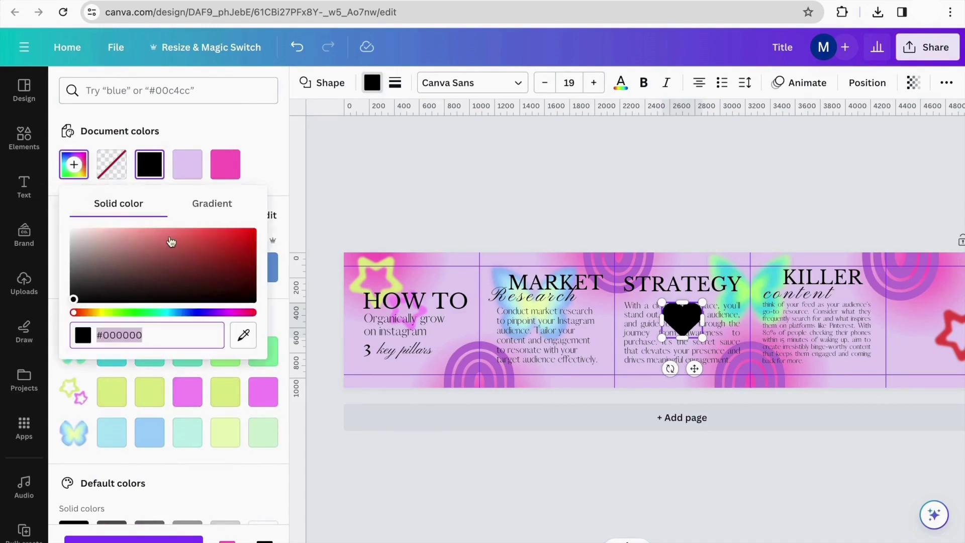
click(242, 334)
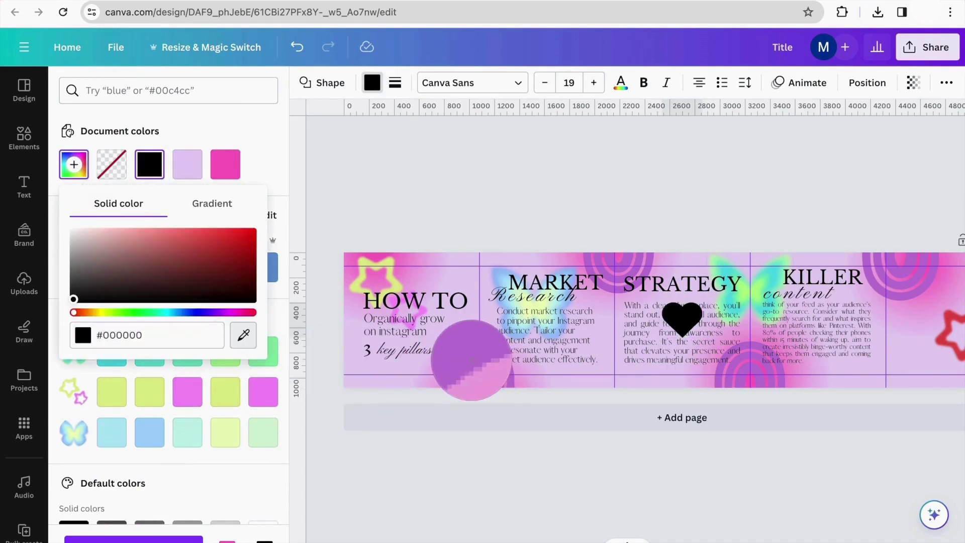
click(469, 357)
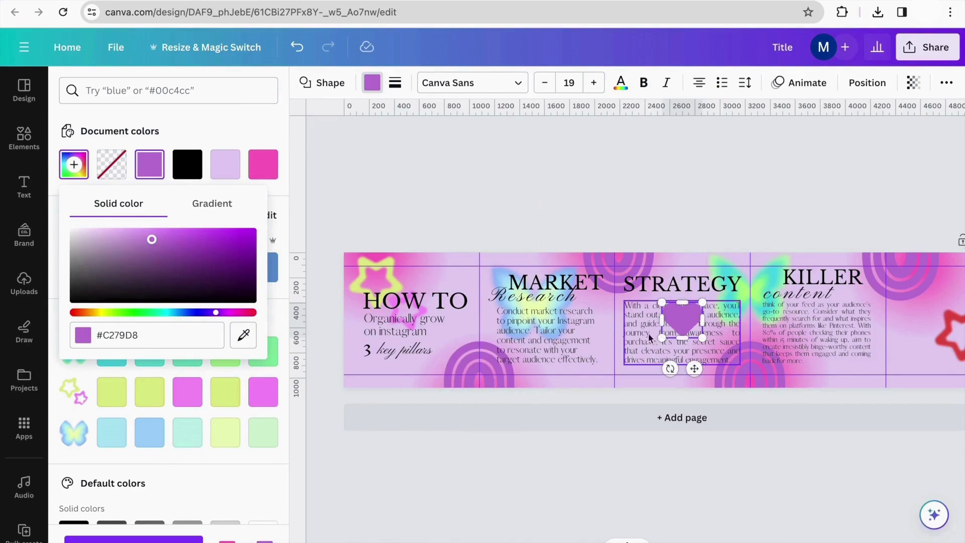
Step: Shrink the purple heart and move it to the lower-left area of the fifth slide
scroll(629, 348, right, 3)
drag(569, 302, 591, 320)
drag(607, 366, 829, 391)
Step: Delete the red stars graphic from the fifth slide and fine-tune the heart's placement there
click(874, 342)
key(Delete)
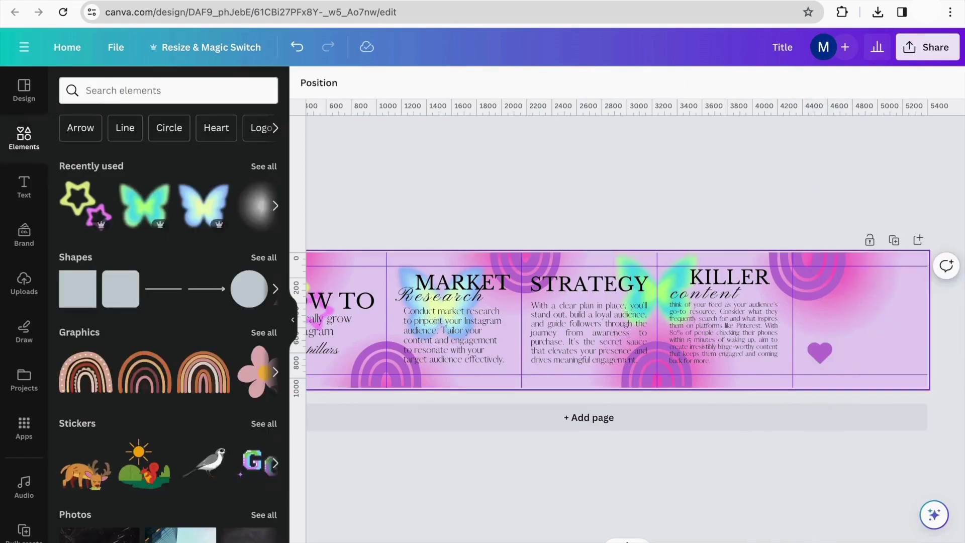
mouse_move(818, 351)
mouse_down()
mouse_move(834, 338)
mouse_move(821, 346)
mouse_up()
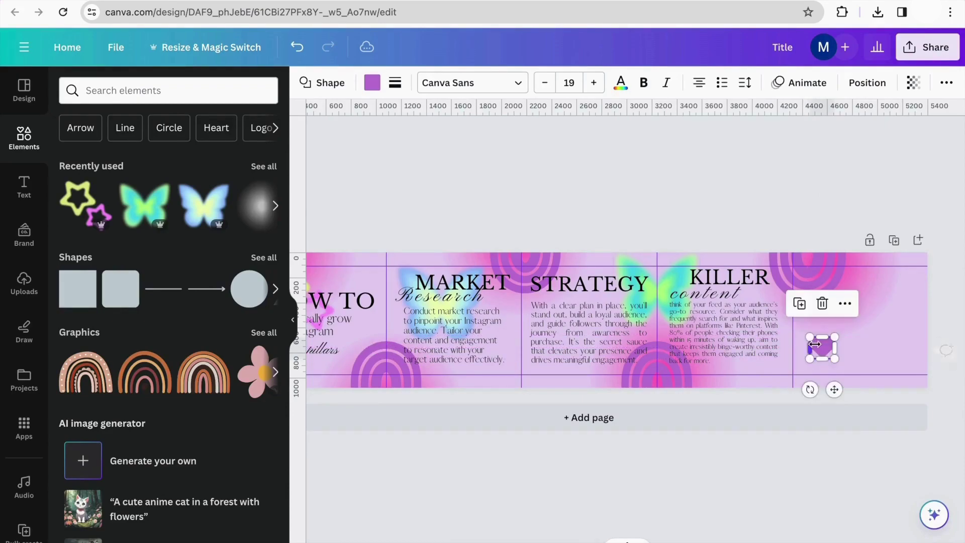
click(615, 238)
Step: Search the elements for "share like" and show all of the matching graphics
click(207, 95)
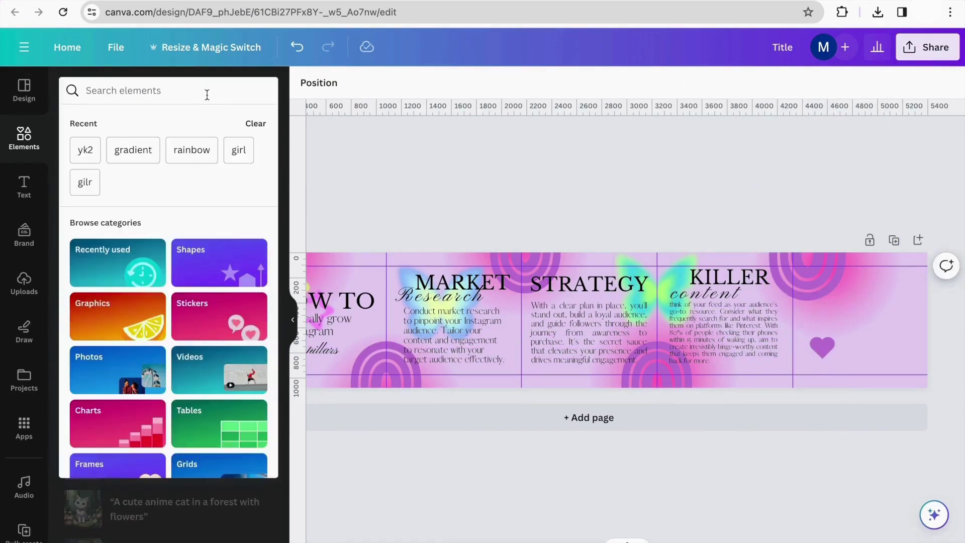
text(share)
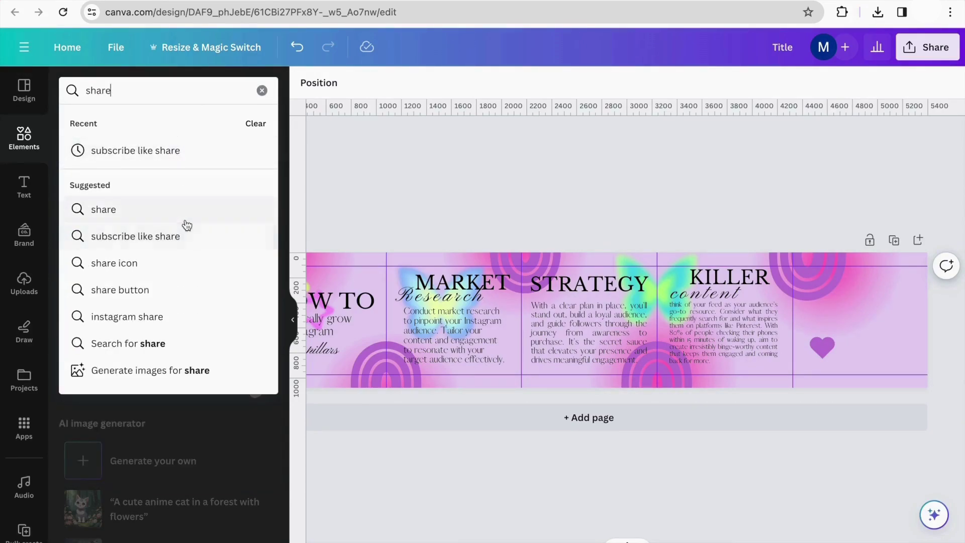
text( like)
key(Return)
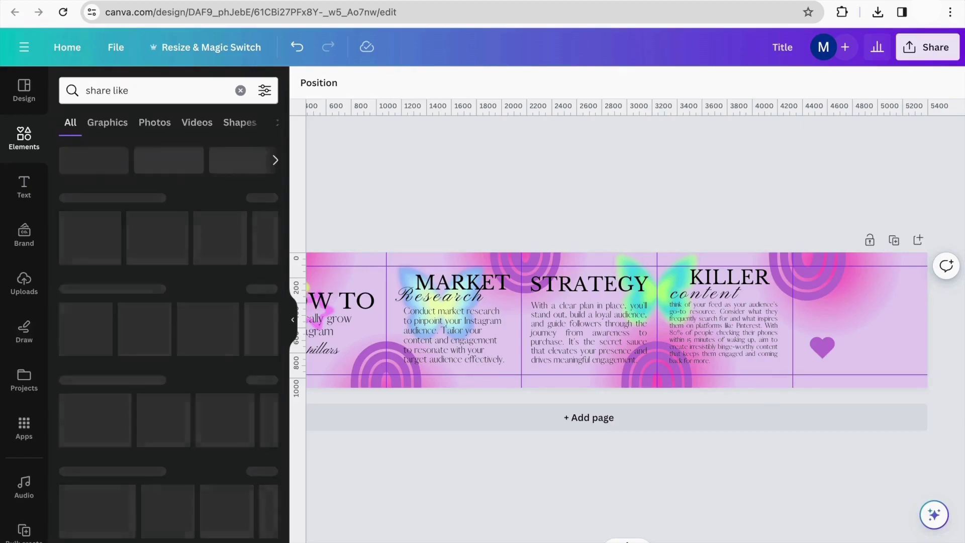
click(259, 197)
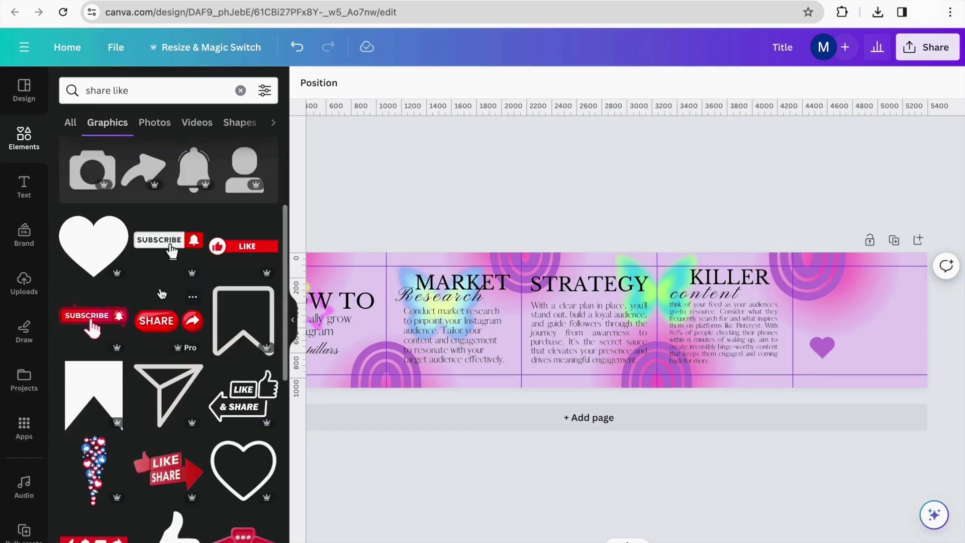
Step: Add the outlined paper-plane and solid bookmark icons, shrink them and place them beside the heart on the fifth slide
click(169, 402)
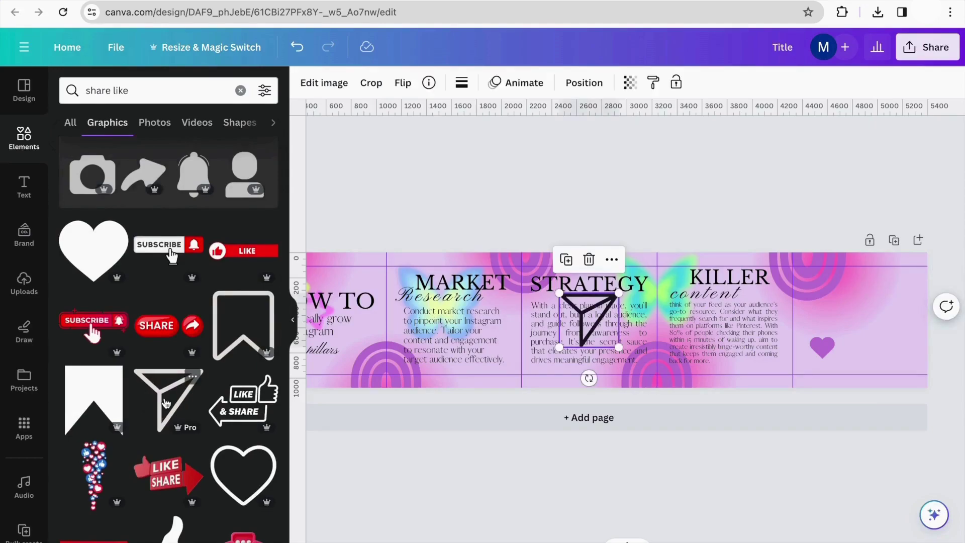
click(104, 387)
click(101, 317)
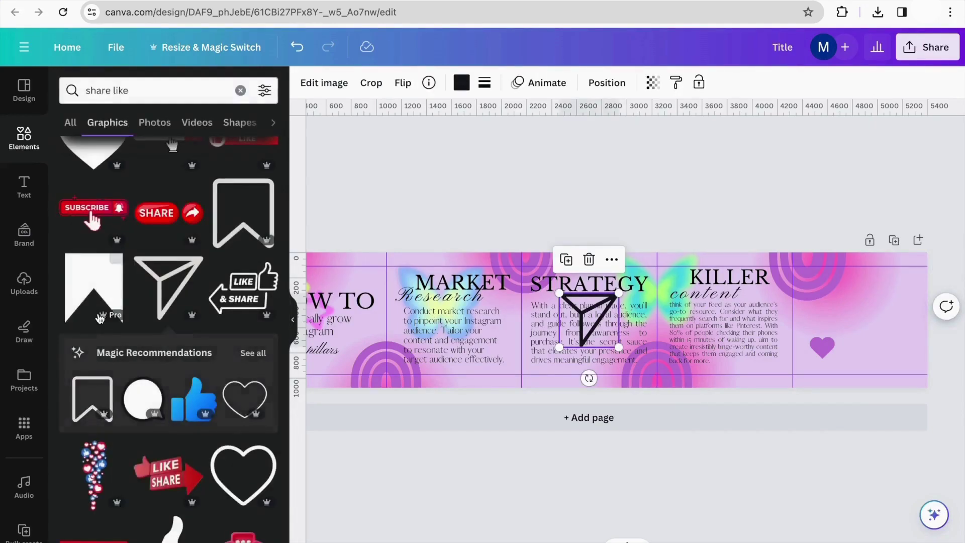
drag(104, 293, 888, 343)
drag(862, 313, 880, 332)
drag(589, 319, 803, 360)
Step: Adjust the heart, paper-plane and bookmark icons into an evenly spaced row on the fifth slide
click(822, 352)
click(856, 354)
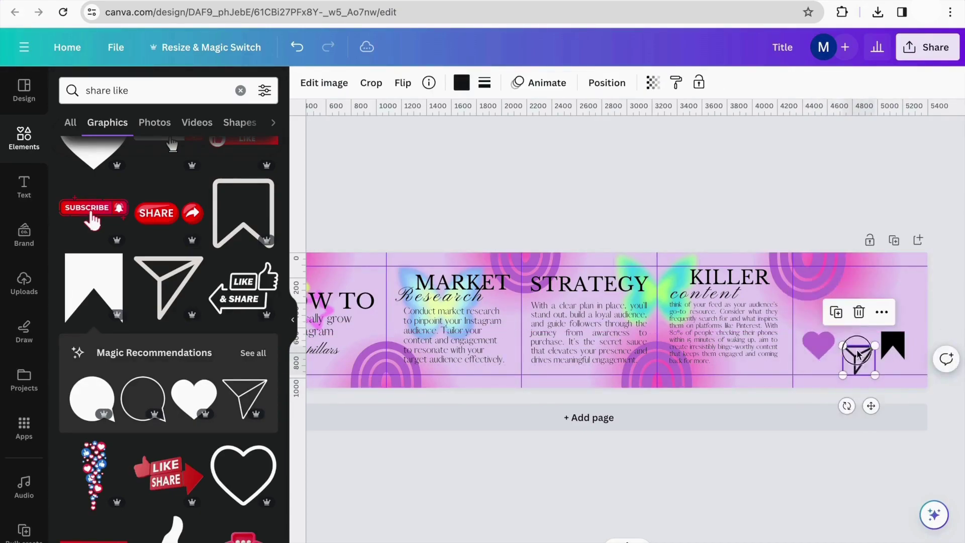
click(891, 347)
drag(891, 346, 898, 350)
click(857, 344)
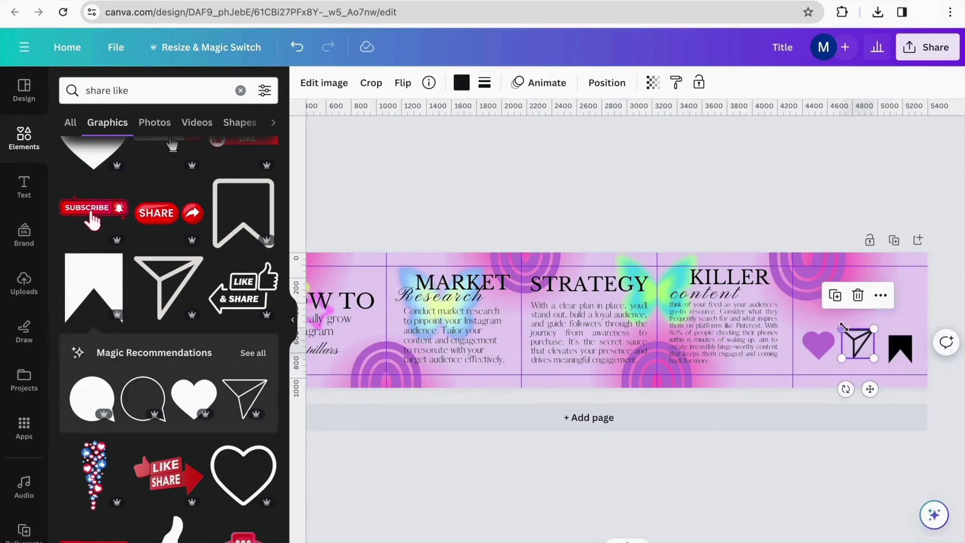
click(871, 286)
click(738, 274)
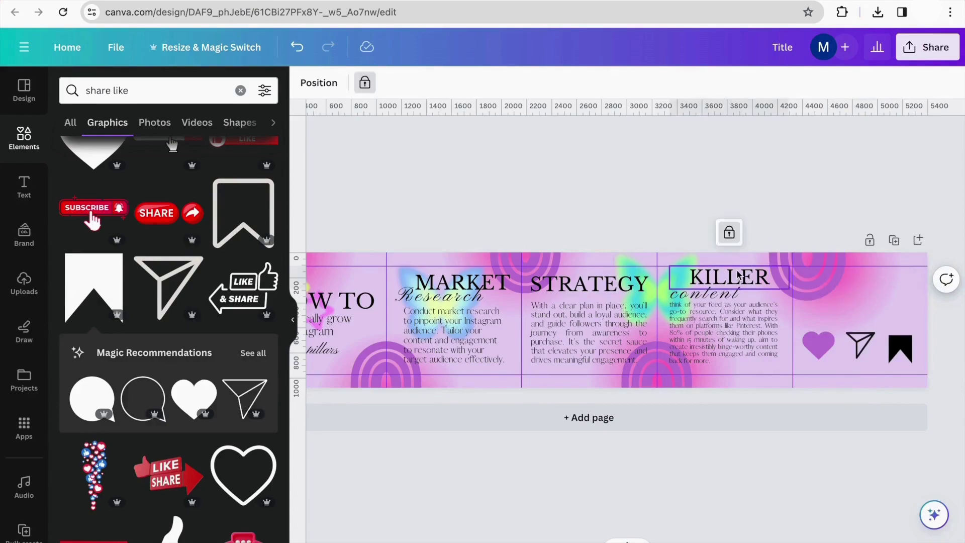
Step: Place a copy of the STRATEGY heading above the icons on the fifth slide and shift the icon row beneath it
click(596, 287)
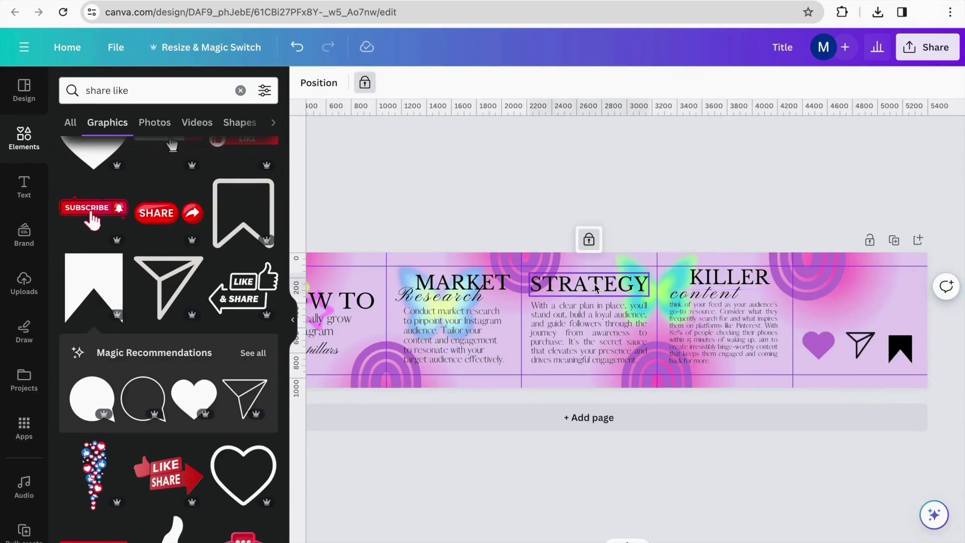
click(596, 241)
drag(625, 290, 889, 319)
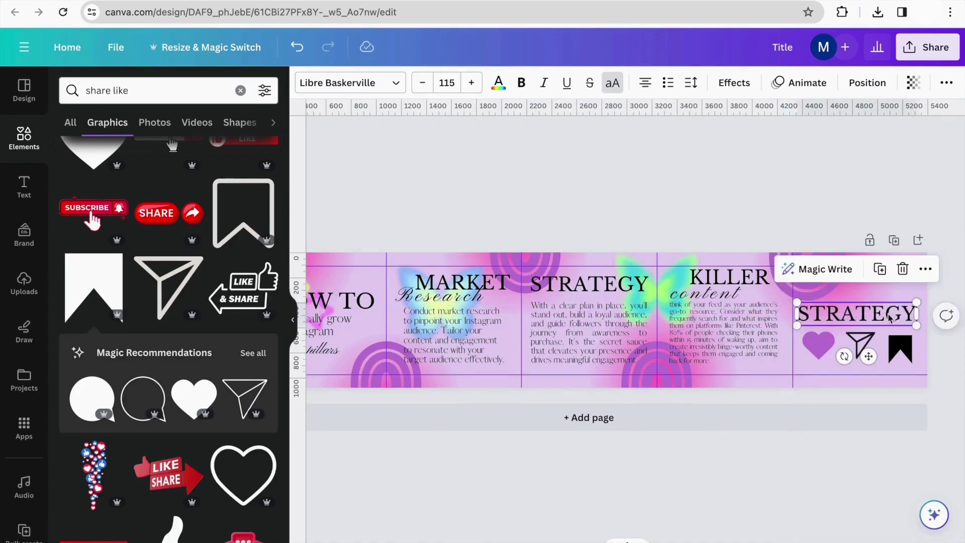
drag(936, 349, 821, 334)
drag(887, 354, 877, 354)
click(927, 354)
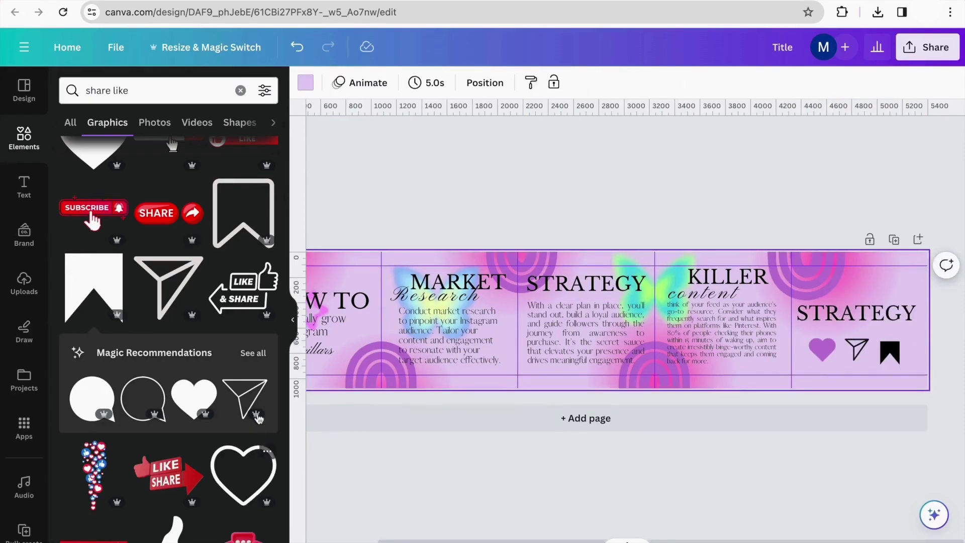
Step: Recolor the paper-plane and bookmark icons on the fifth slide with the same purple as the heart
click(293, 319)
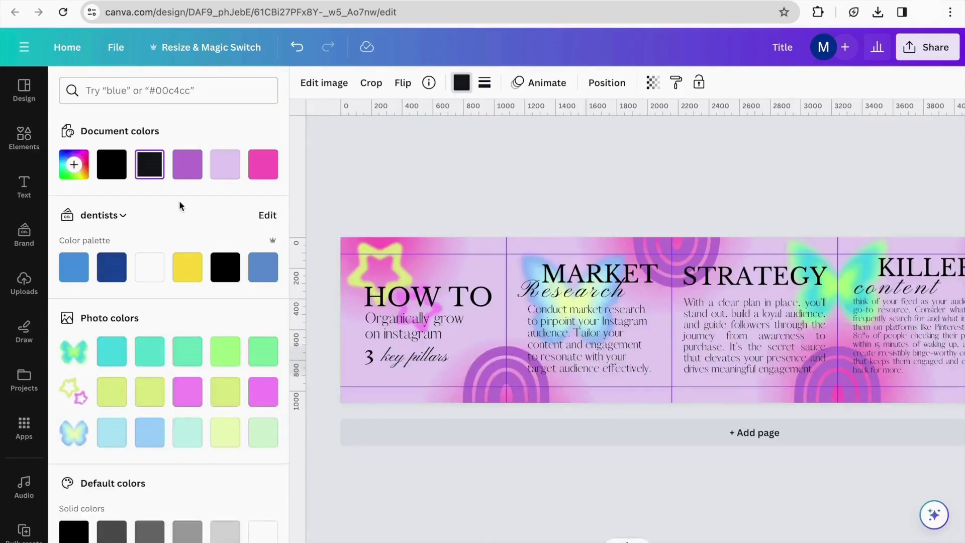
click(187, 165)
scroll(689, 293, right, 5)
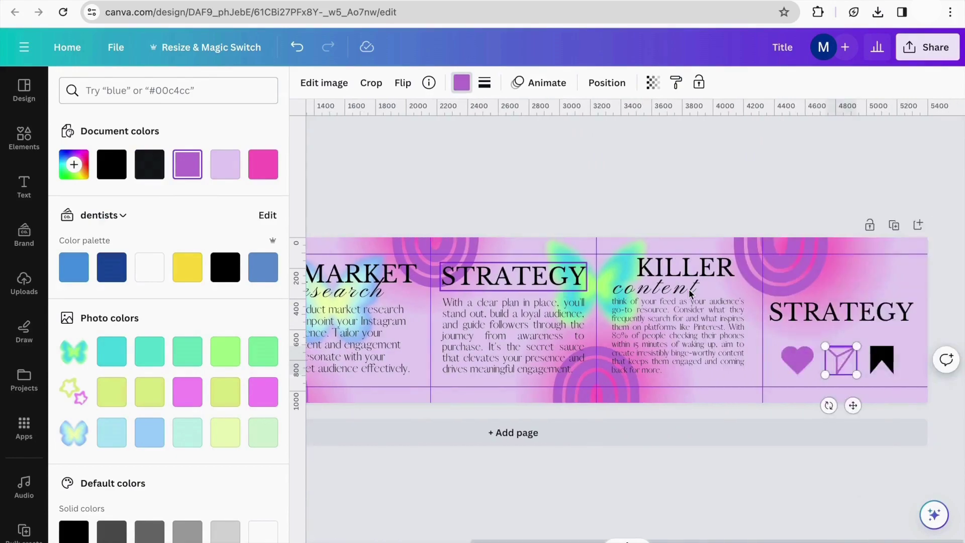
click(882, 360)
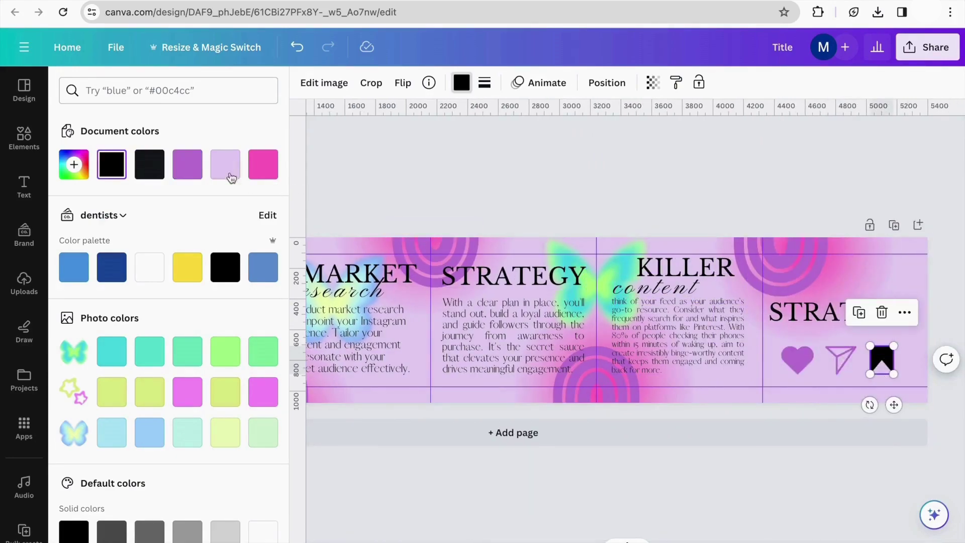
click(187, 164)
click(499, 166)
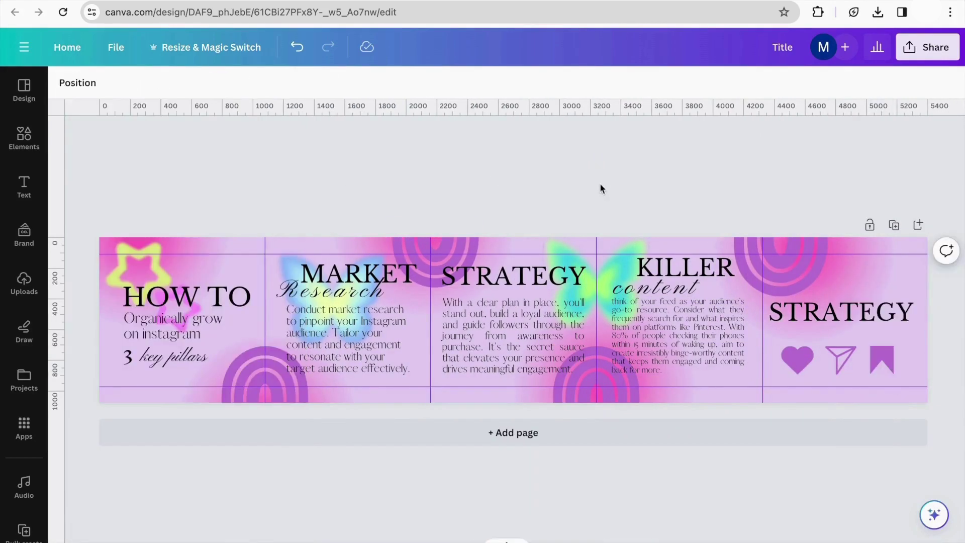
Step: Replace the fifth slide's heading text with "IF YOU LIKE IT DON'T FORGET:" and shrink it to size 44.6 on two lines above the icons
double_click(849, 321)
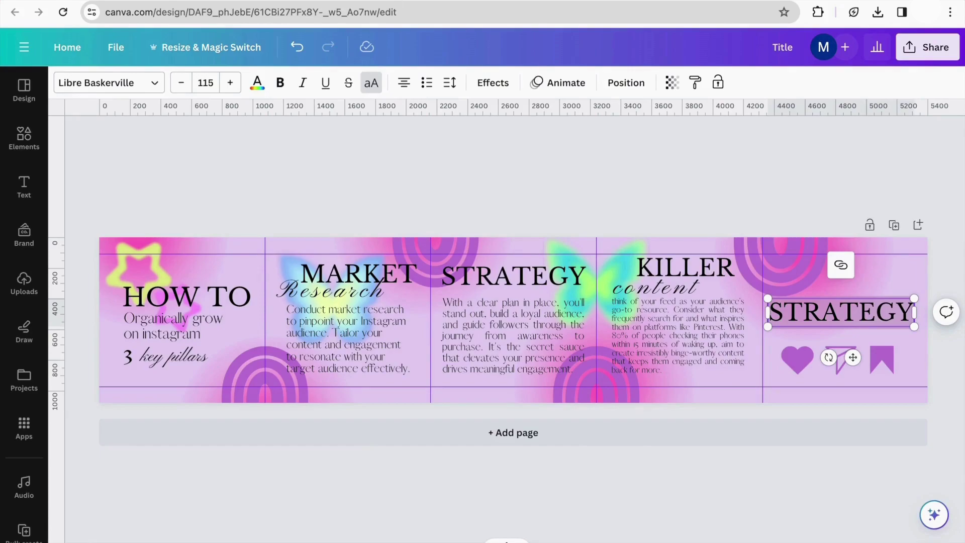
click(800, 307)
double_click(822, 314)
text(IF YOU LIKE IT DON'T FORGET)
drag(913, 427, 852, 321)
click(887, 327)
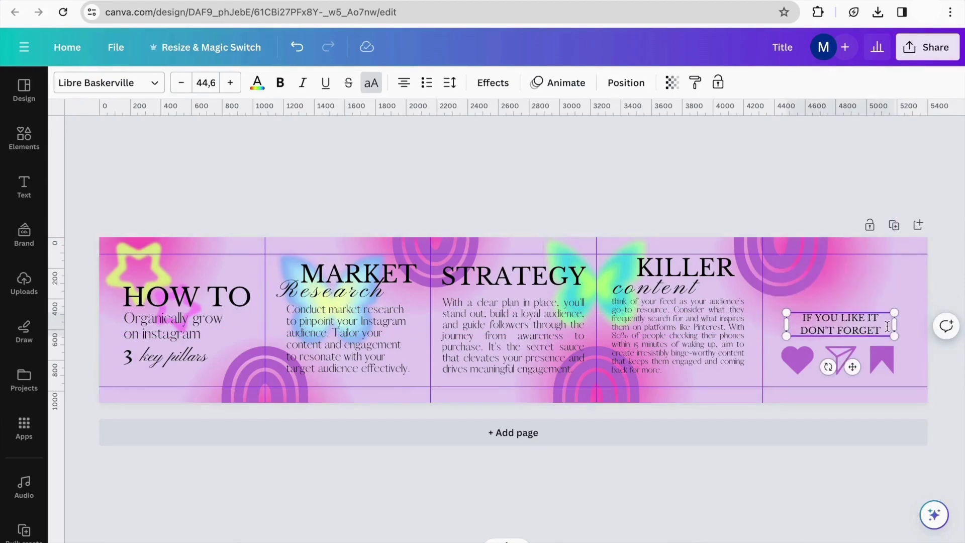
Step: Move the heart, paper-plane and bookmark icons together so the row is centered under the fifth slide's text
click(804, 359)
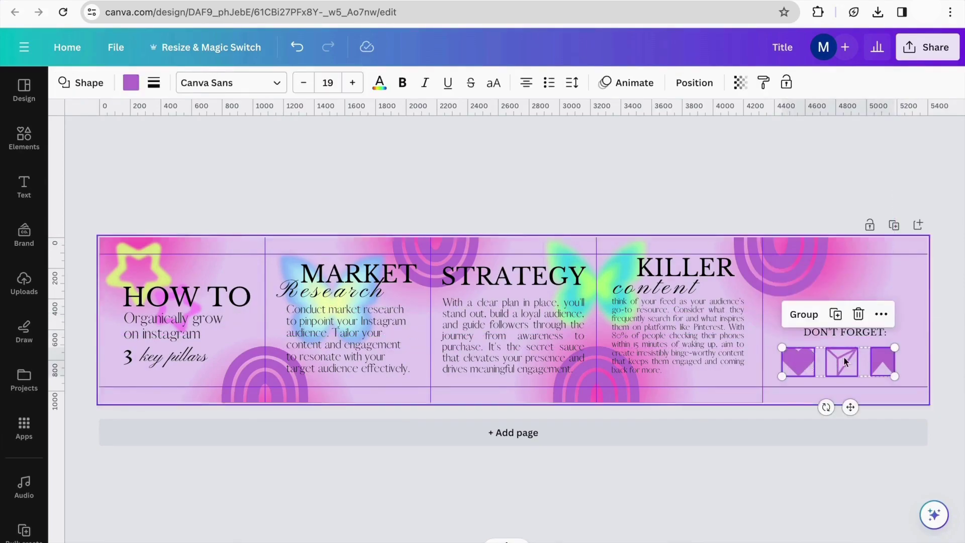
click(805, 359)
drag(804, 359, 852, 356)
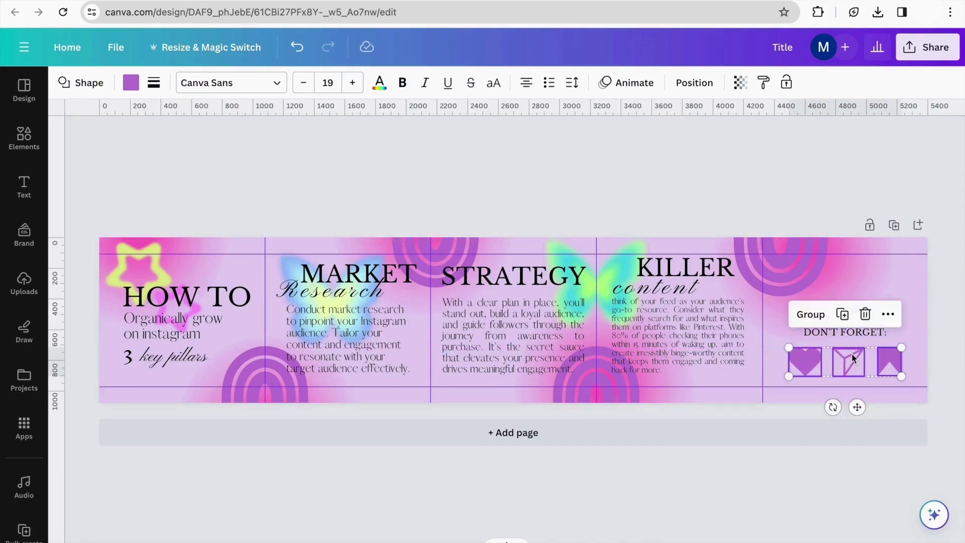
click(946, 275)
Step: Add a circle shape, place it above the text on the fifth slide and enlarge it slightly
click(32, 145)
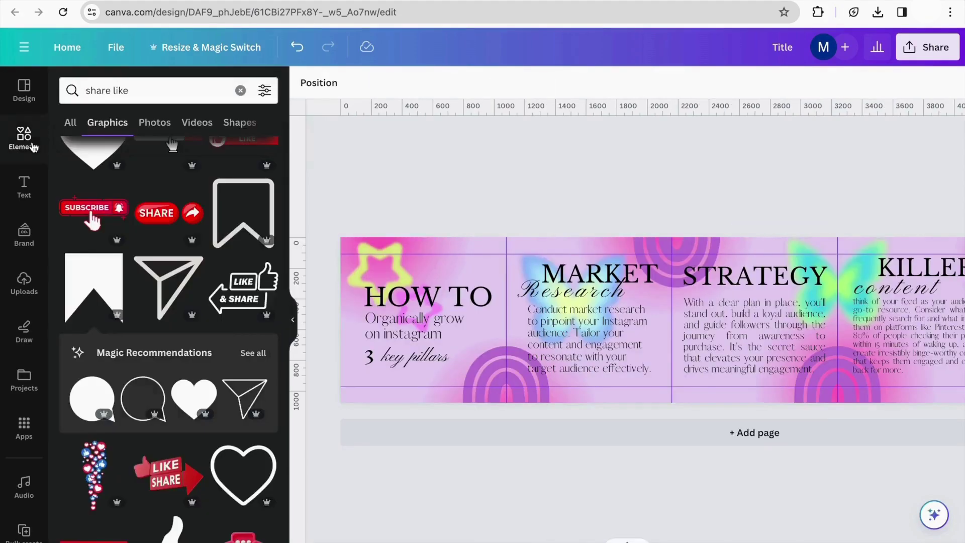
click(241, 90)
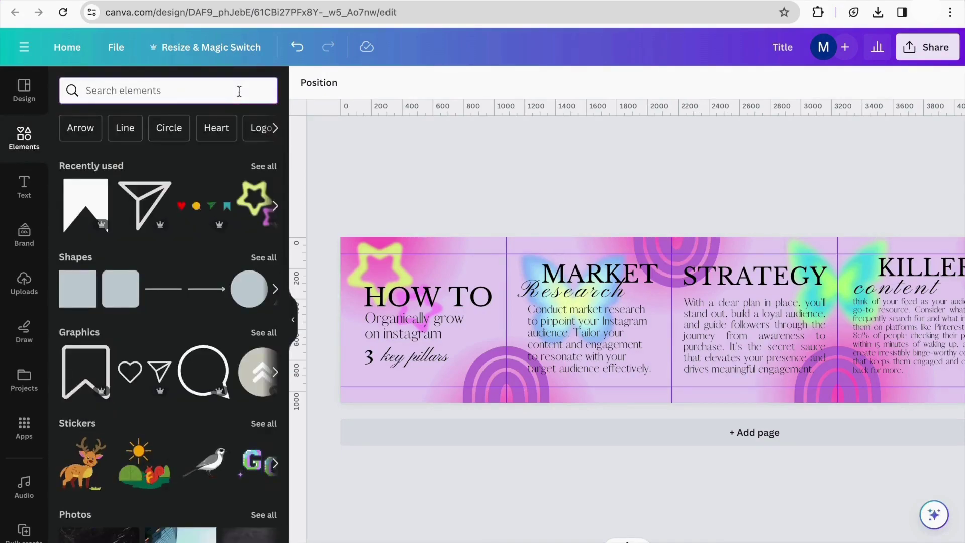
click(245, 290)
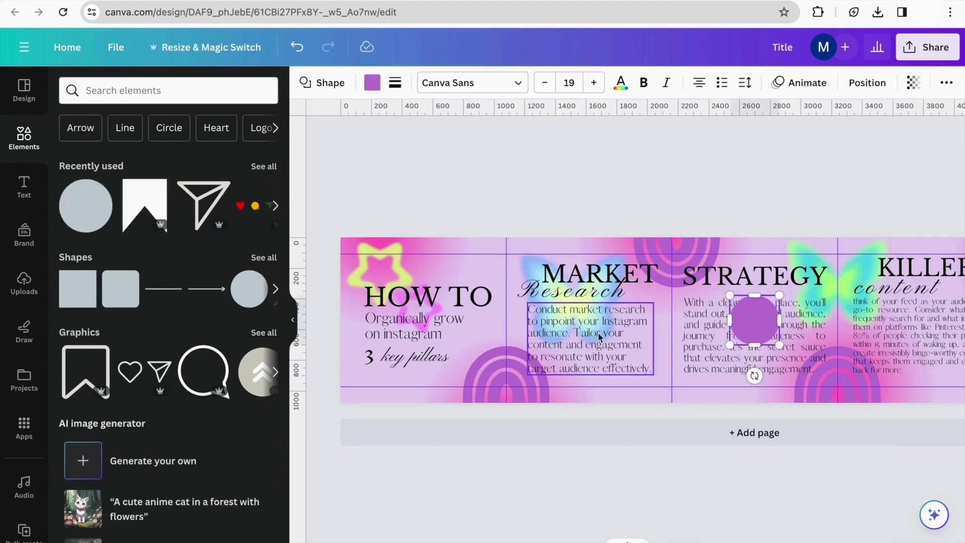
scroll(762, 334, right, 3)
scroll(762, 334, right, 2)
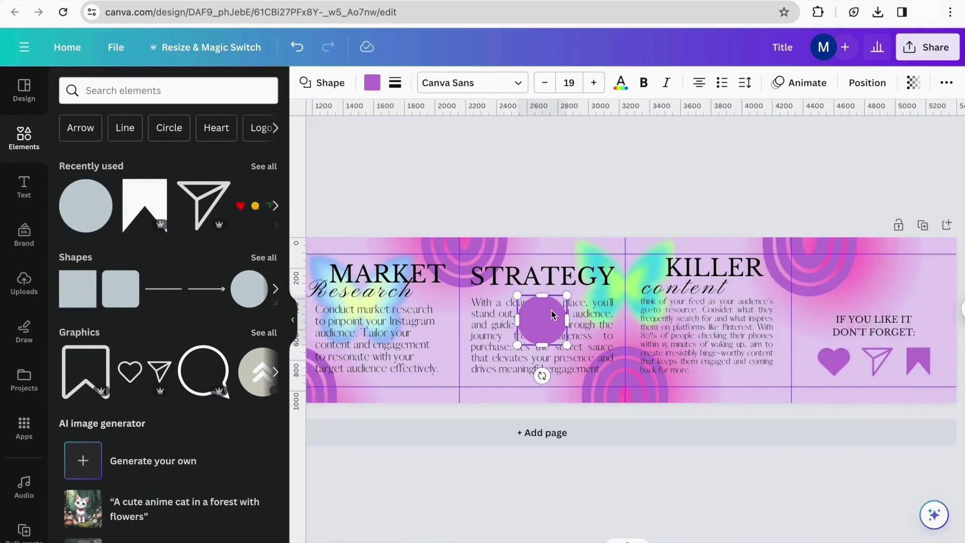
drag(537, 318, 877, 293)
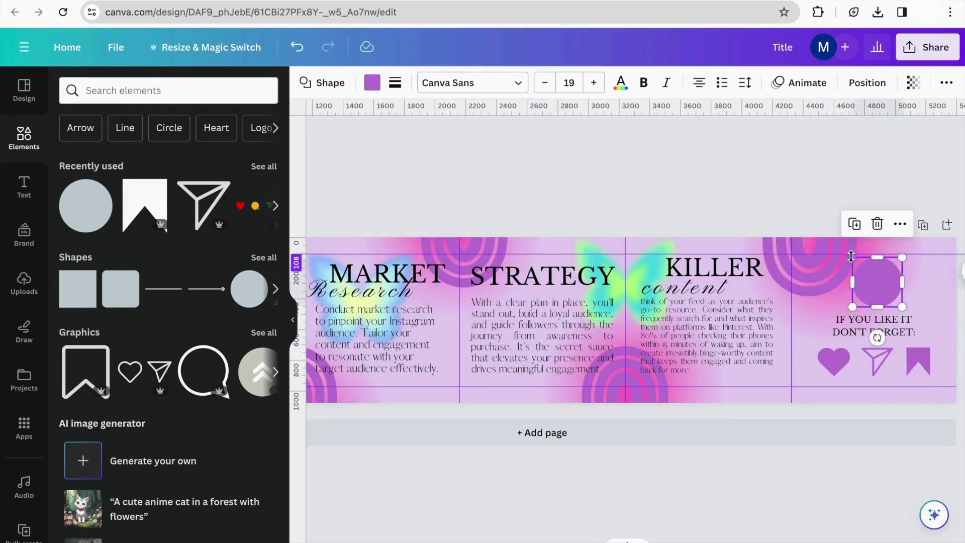
drag(850, 305, 841, 314)
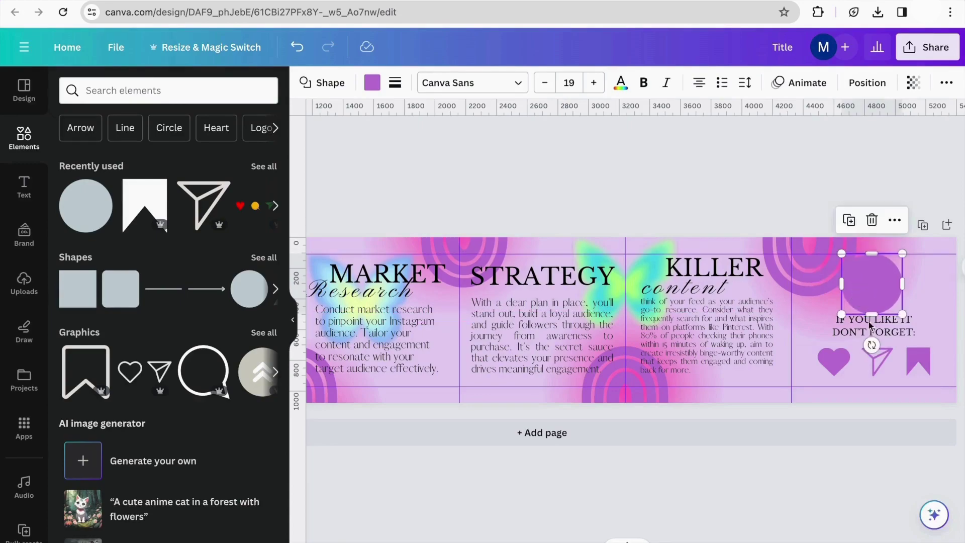
Step: Reduce the line spacing of the "IF YOU LIKE IT DON'T FORGET:" text
click(868, 324)
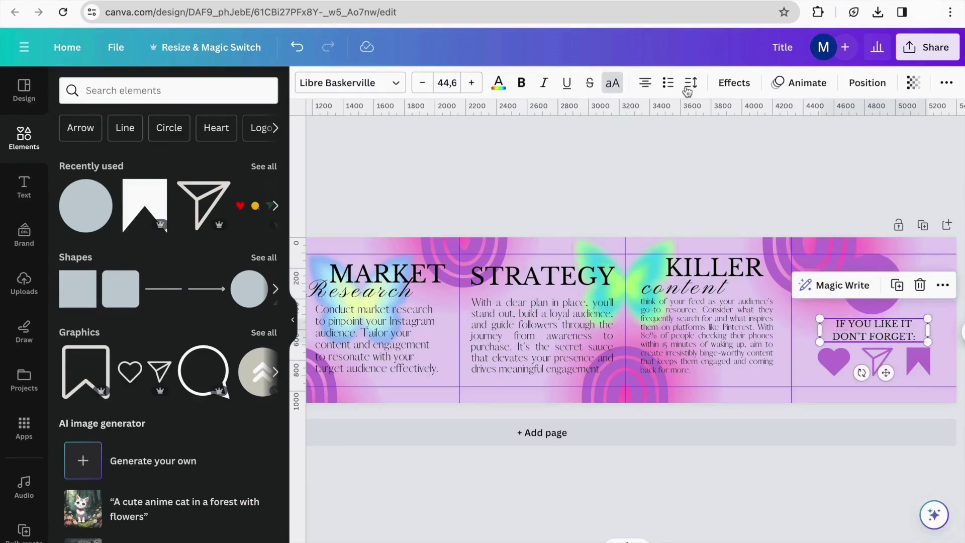
click(689, 84)
drag(753, 176, 732, 173)
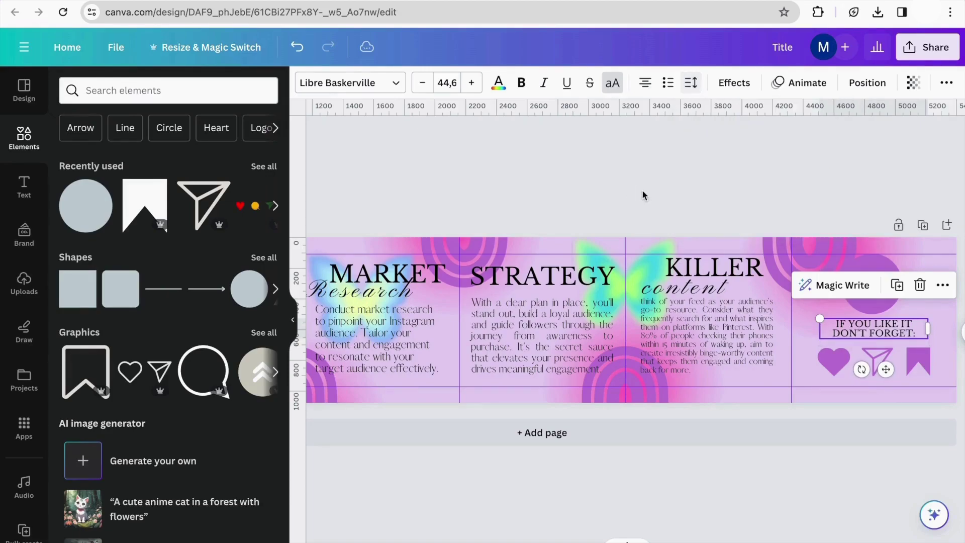
Step: Nudge the text and the purple circle on the fifth slide so they line up centered above the icons
click(867, 264)
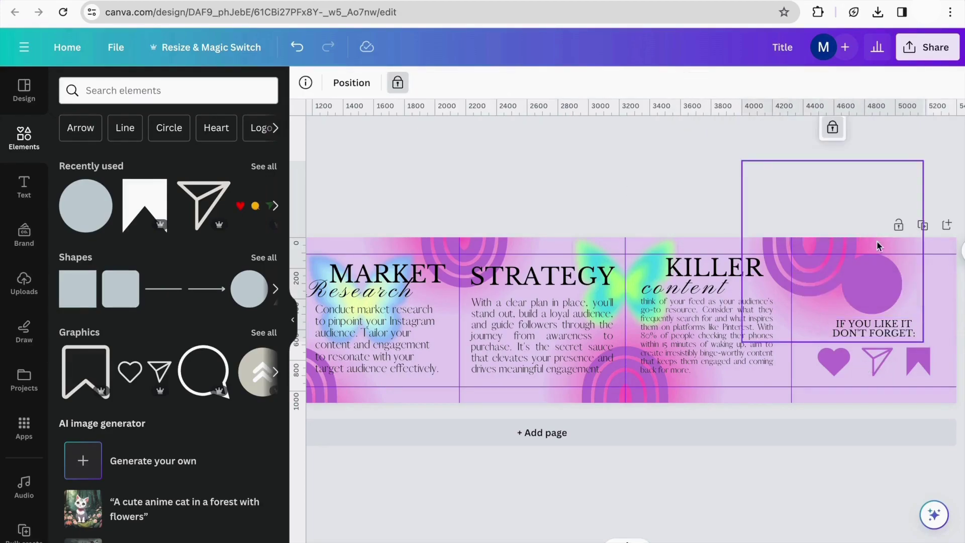
click(886, 332)
drag(886, 332, 888, 329)
click(836, 164)
click(869, 283)
drag(869, 282, 872, 291)
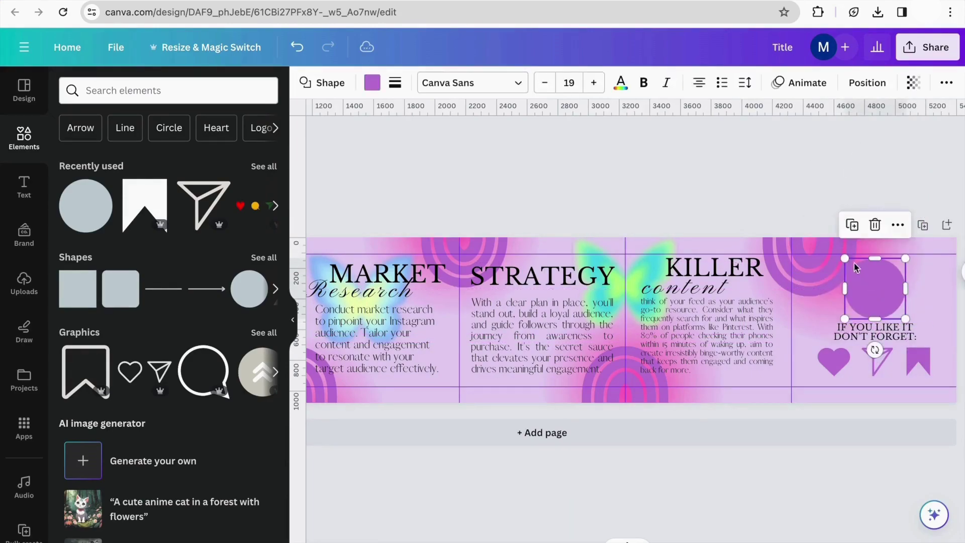
click(716, 206)
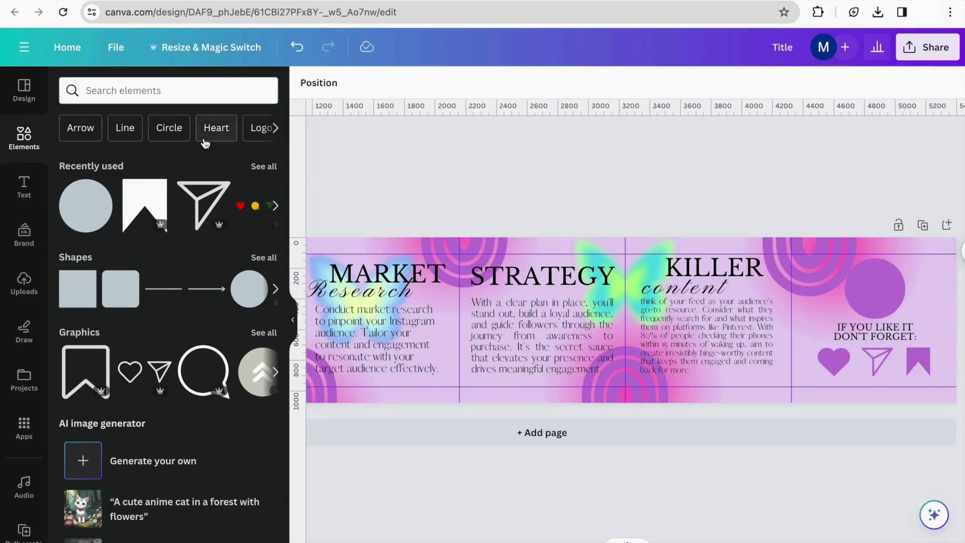
Step: Search the elements for "frame", add the circular frame and fit it inside the purple circle on the fifth slide
click(178, 90)
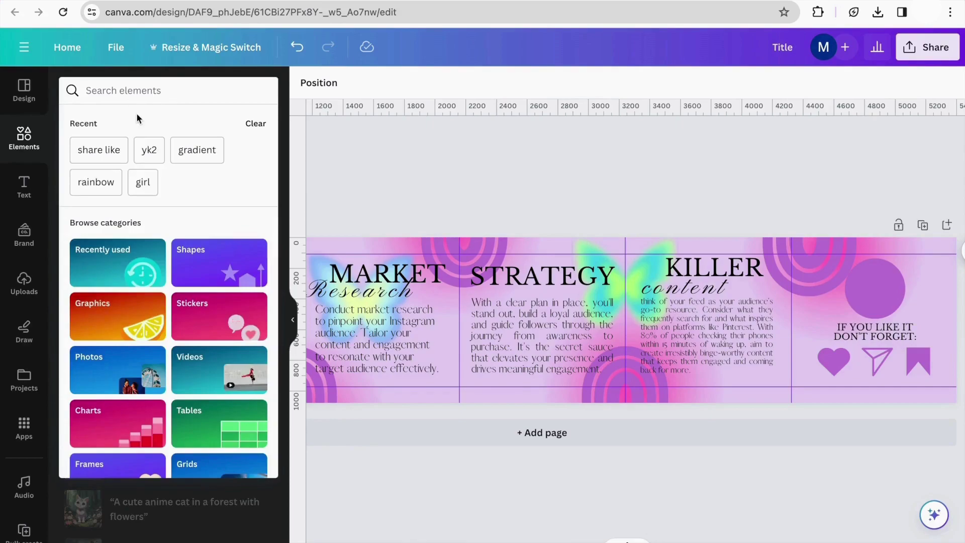
text(frame)
key(Return)
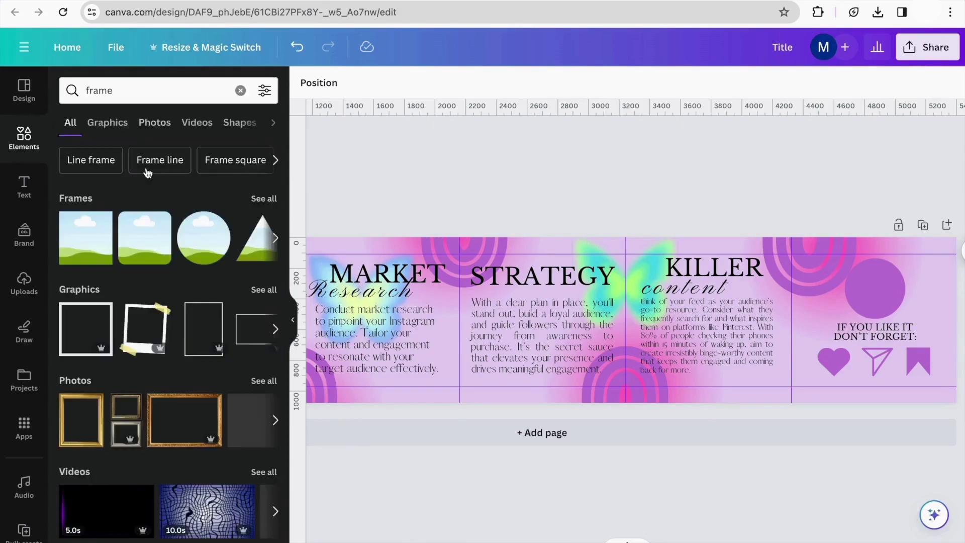
drag(201, 233, 535, 314)
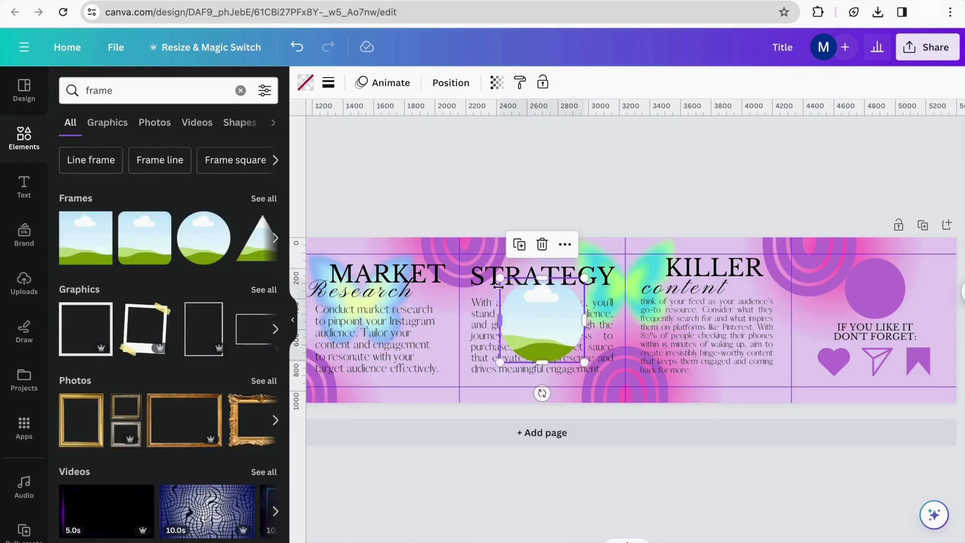
drag(497, 279, 872, 295)
click(919, 307)
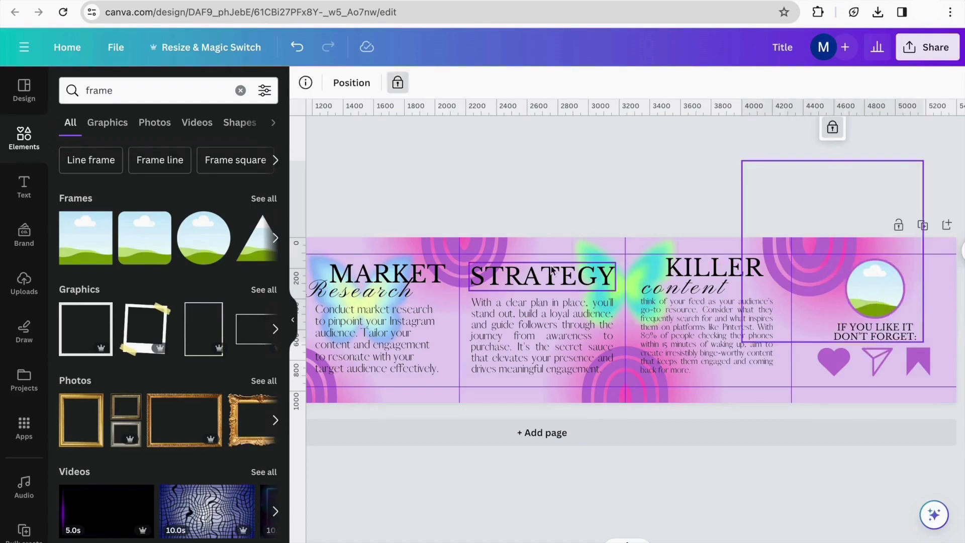
Step: Search the elements for "girl" and add the first photo, a smiling woman with long dark hair
click(293, 319)
click(24, 136)
click(240, 90)
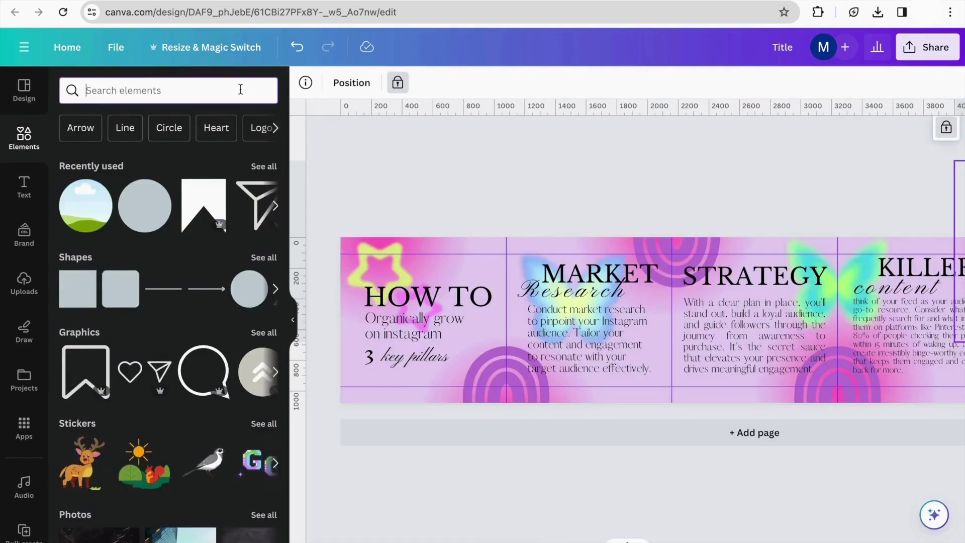
text(gir)
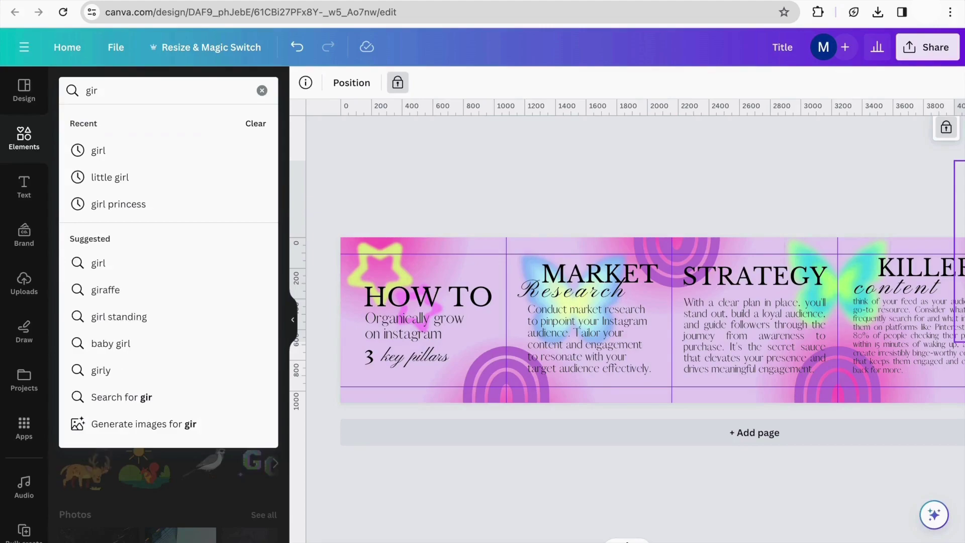
click(192, 149)
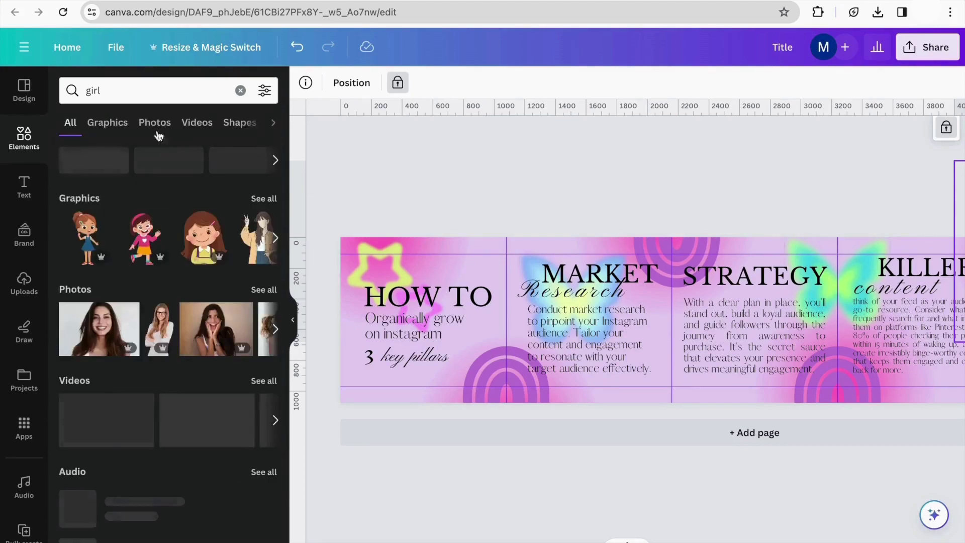
click(110, 332)
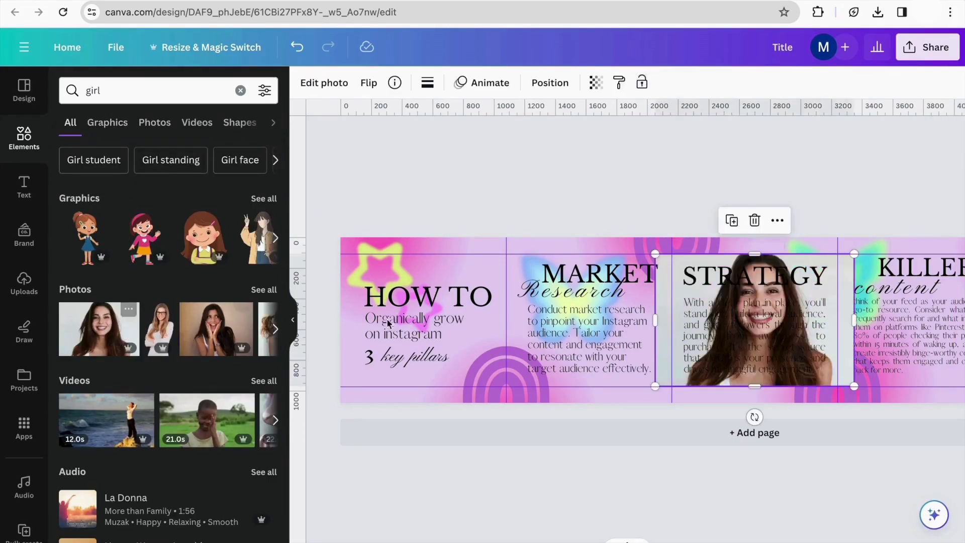
Step: Fill the circular frame on the fifth slide with the woman's photo, keeping the STRATEGY heading in its original place
scroll(672, 277, right, 3)
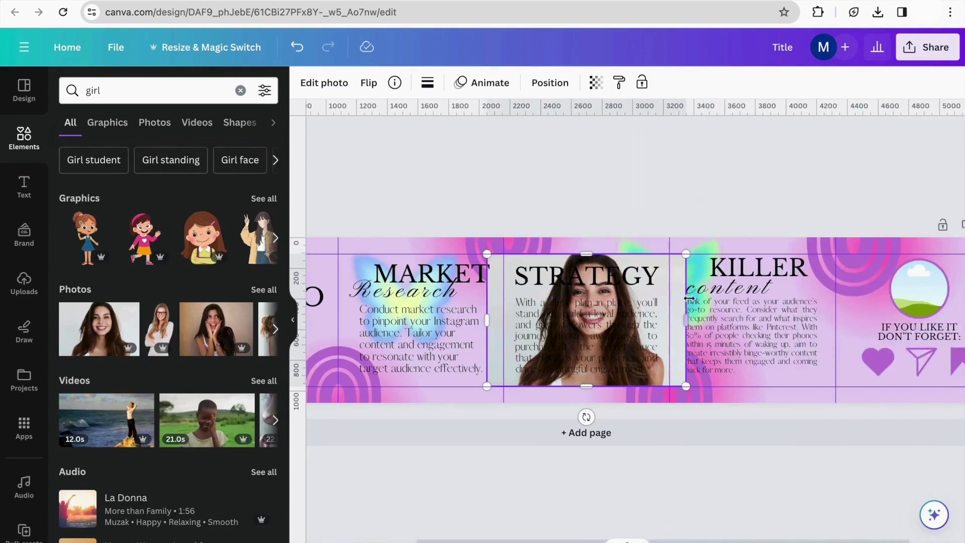
drag(662, 267, 701, 283)
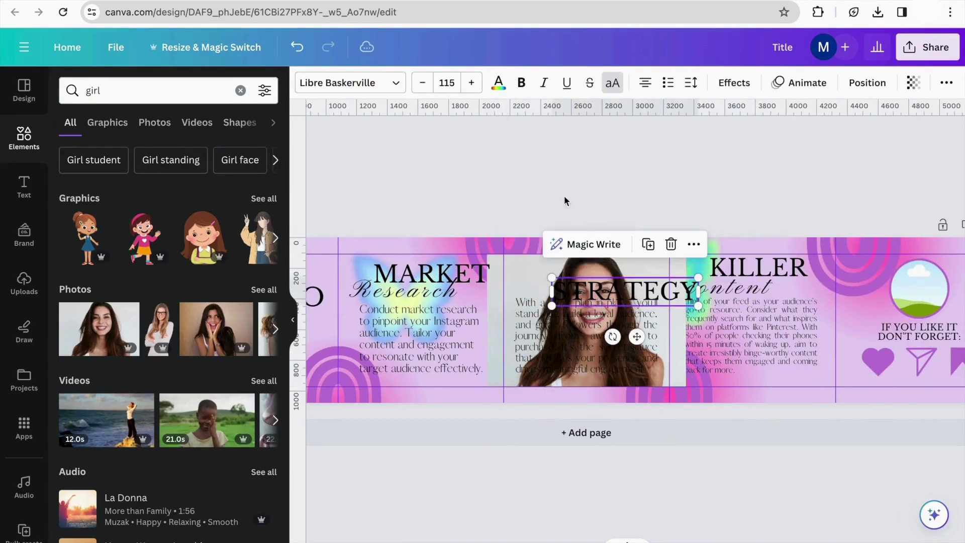
click(297, 46)
click(673, 303)
drag(713, 309, 919, 289)
click(292, 320)
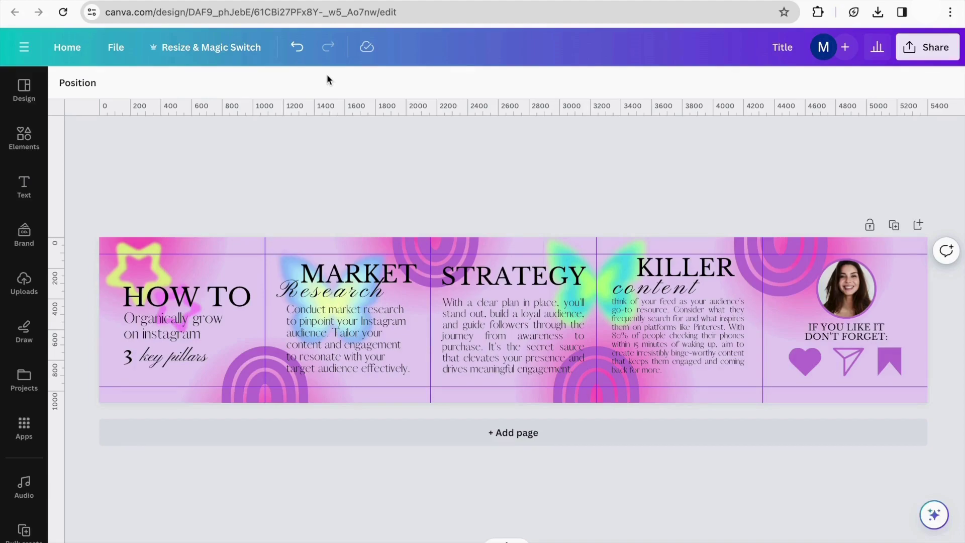
Step: Download the carousel design as a PNG at size 1, 5,400 × 1,080 px
click(930, 48)
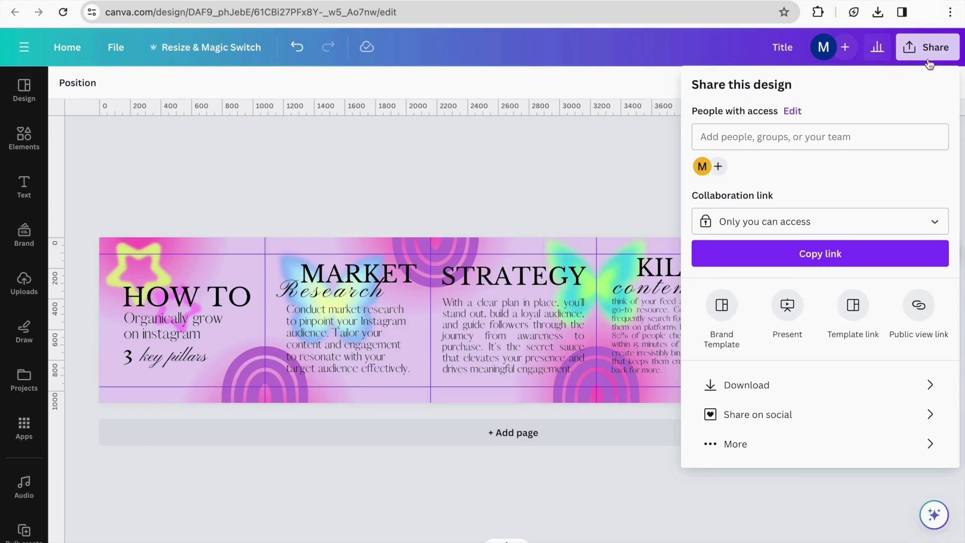
click(802, 389)
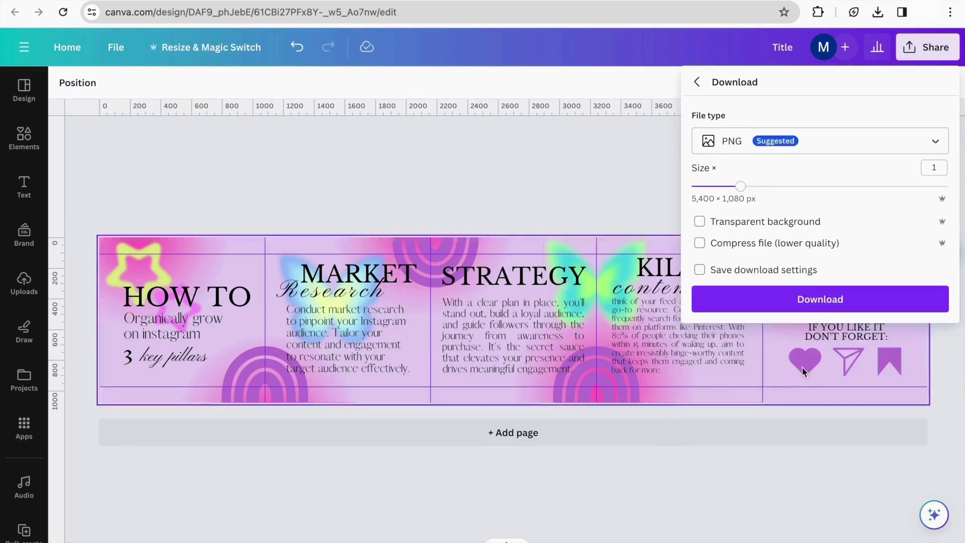
click(739, 145)
click(764, 211)
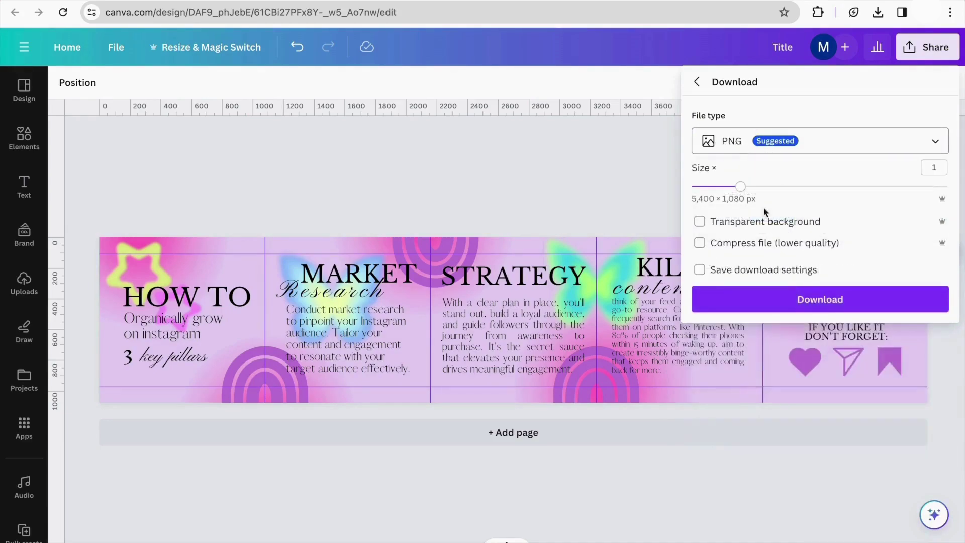
click(800, 301)
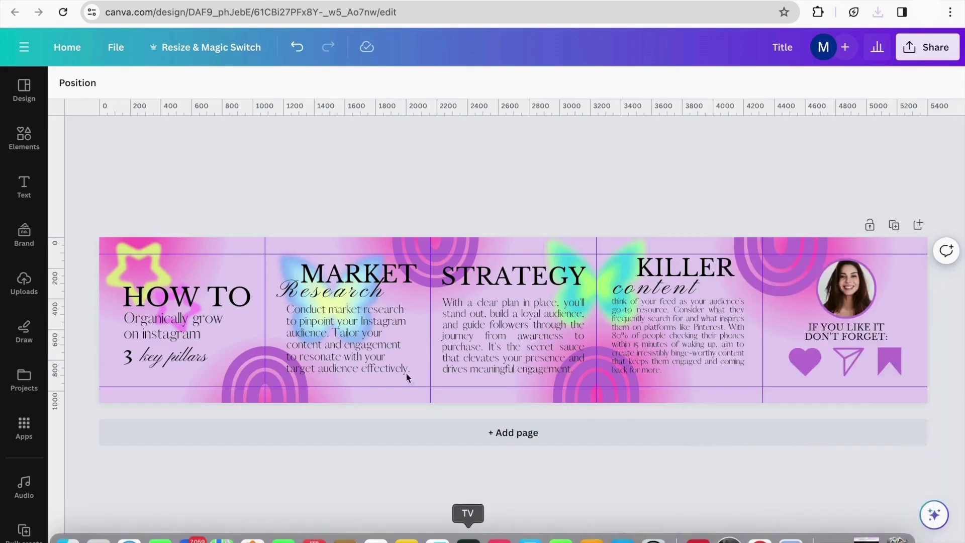
Step: Search Google in a new browser tab for "crop carousel image" and open My Social Boutique's Image Splitter & Grid Maker for Instagram
key(super+t)
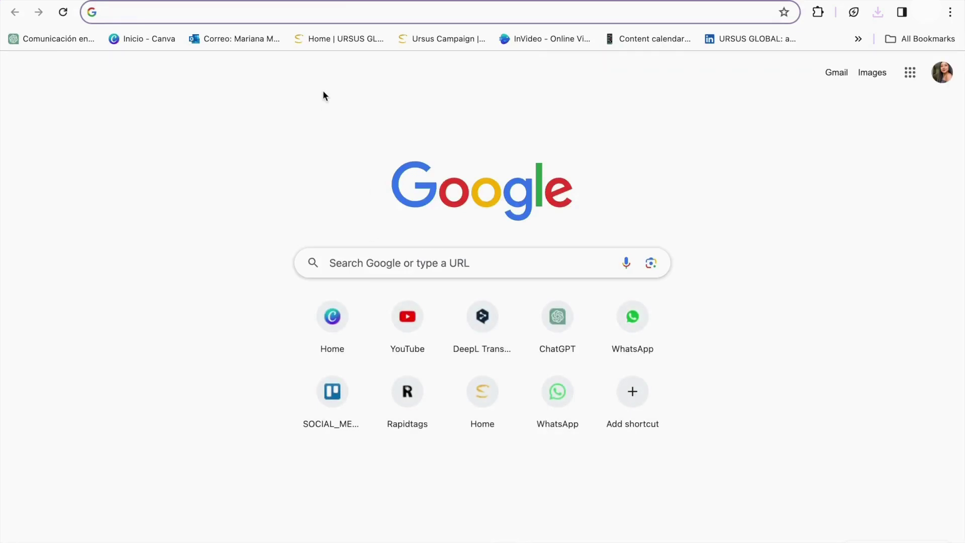
text(crop)
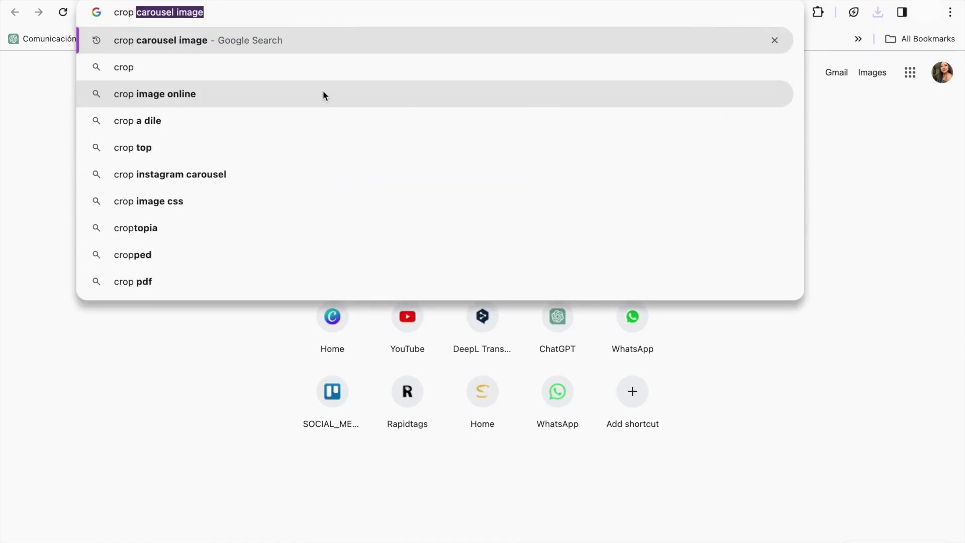
text( ca)
key(BackSpace)
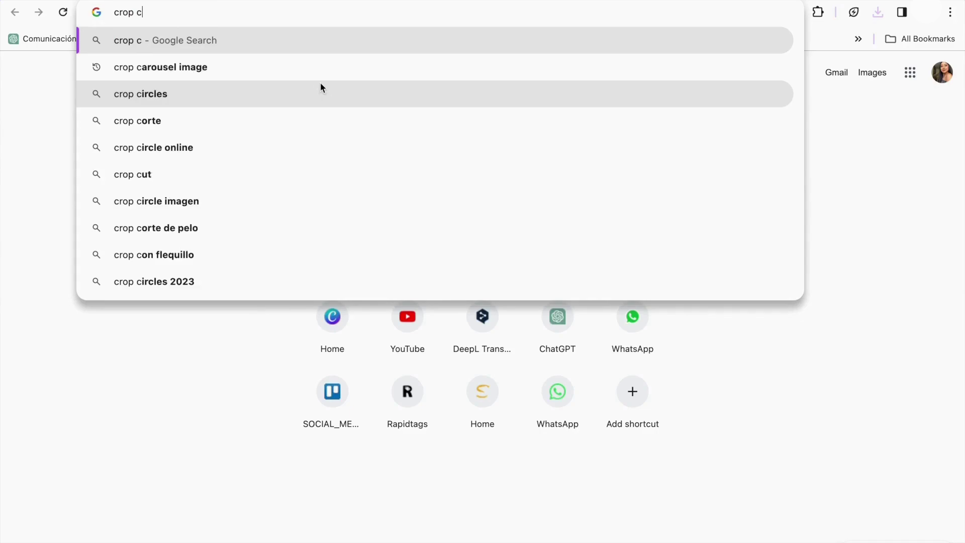
click(309, 74)
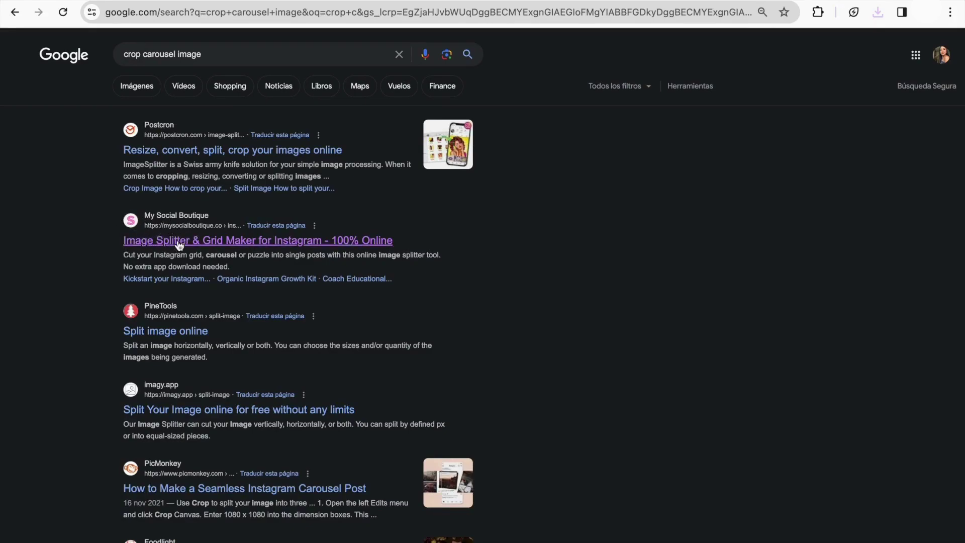
click(153, 248)
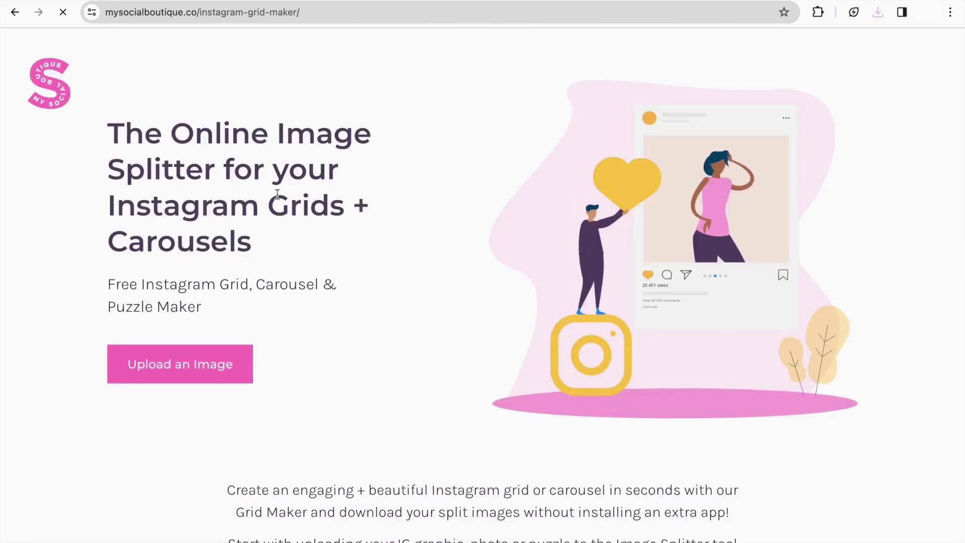
Step: Upload the recently downloaded Title (2).png to the image splitter
click(219, 353)
click(485, 128)
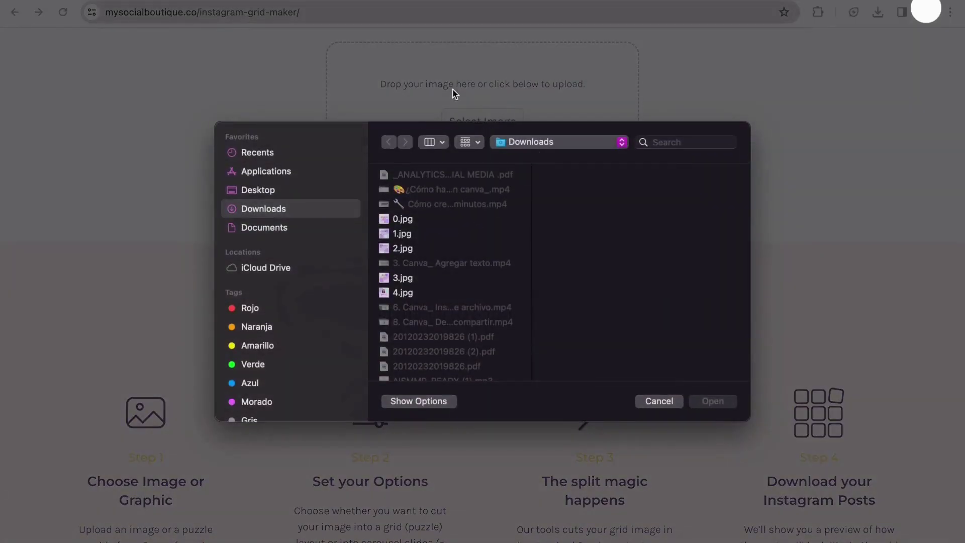
click(334, 158)
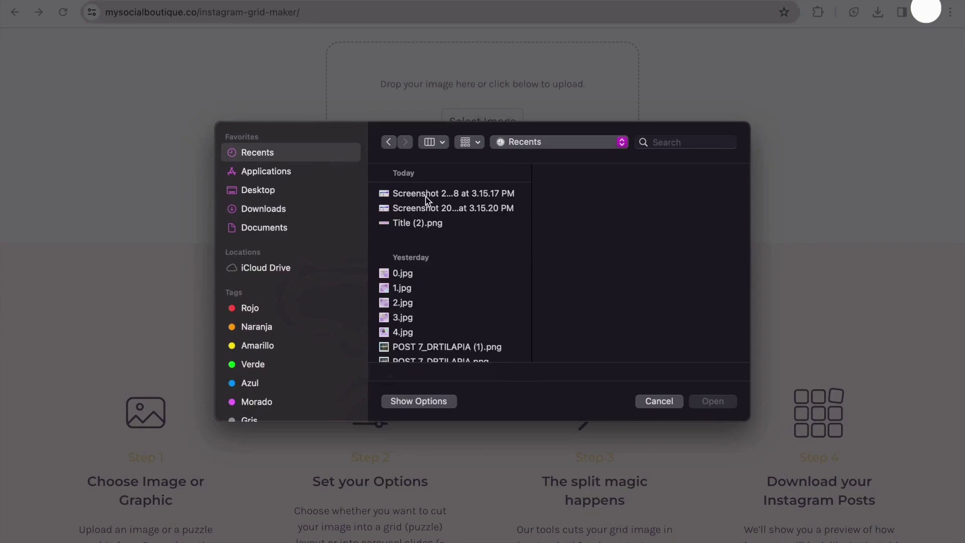
click(437, 222)
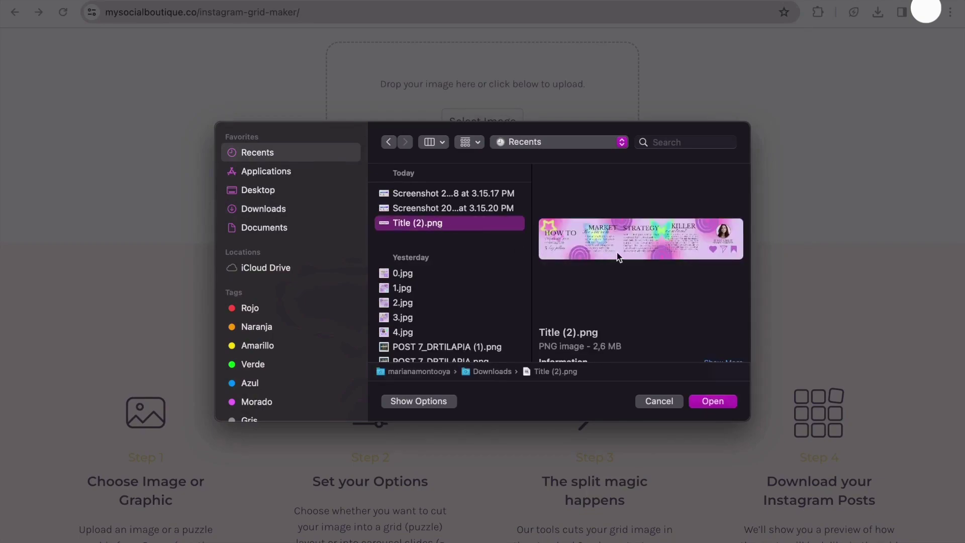
click(713, 401)
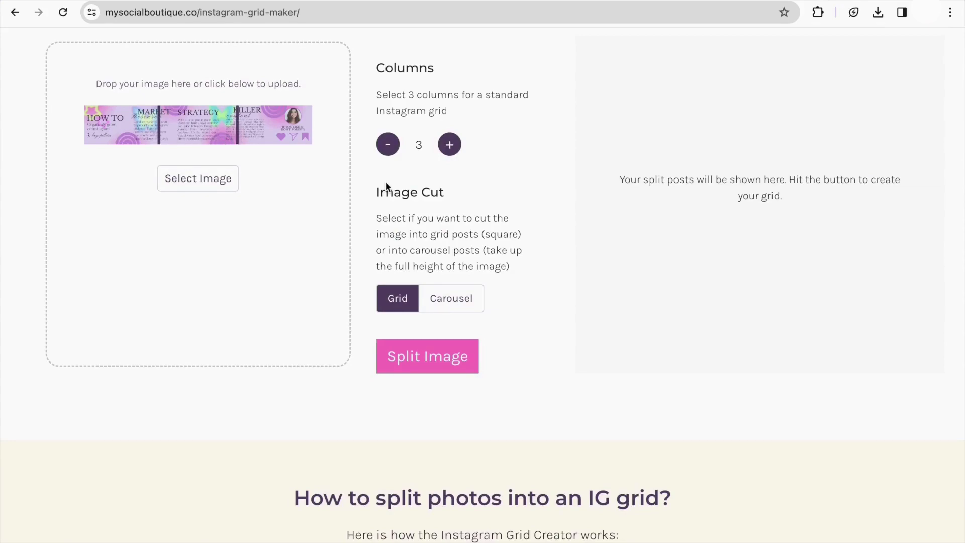
Step: Split the image into 5 columns with the Carousel image cut and download the first resulting slide
click(450, 151)
click(451, 149)
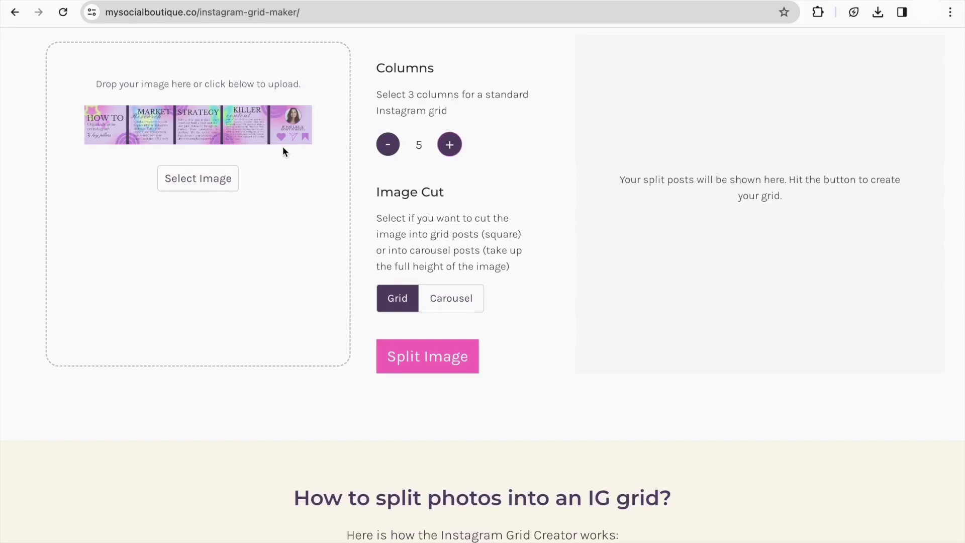
click(451, 298)
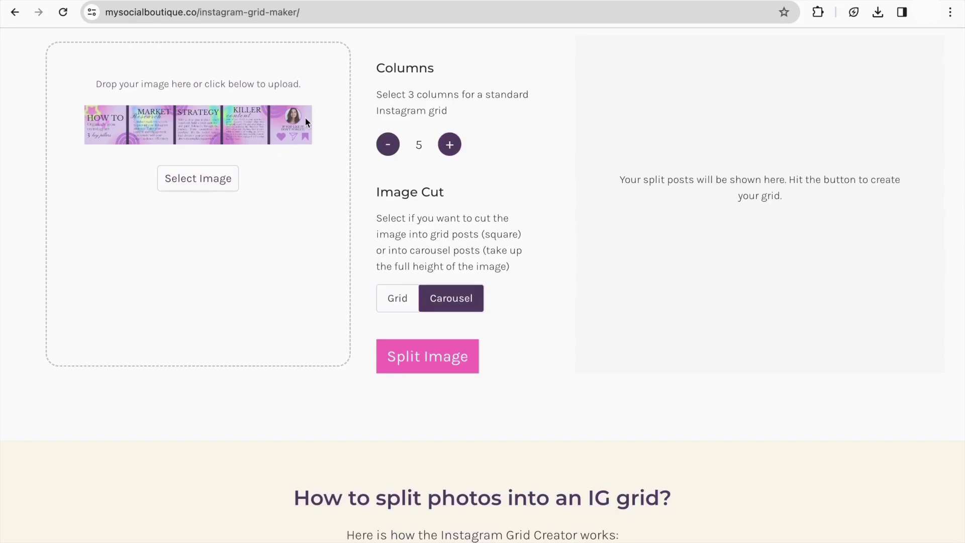
click(421, 362)
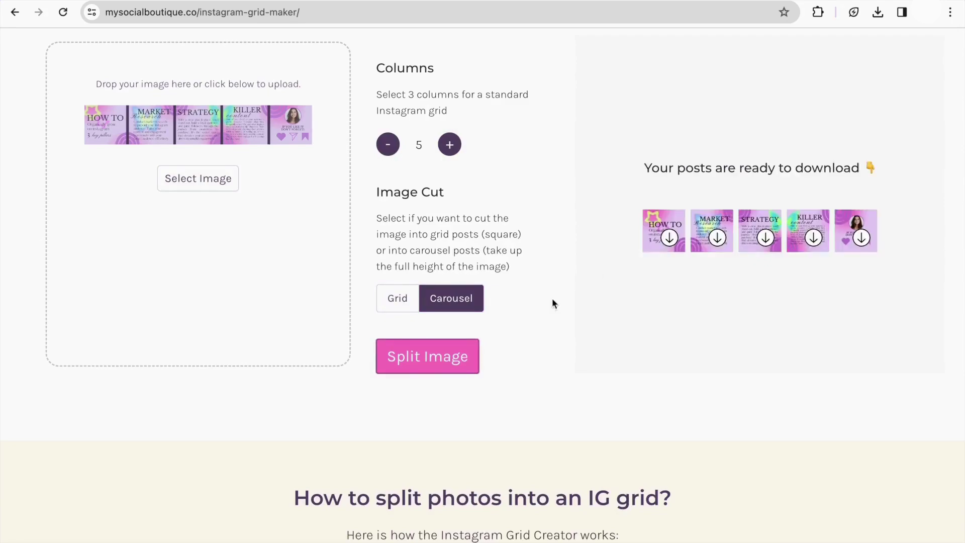
click(670, 238)
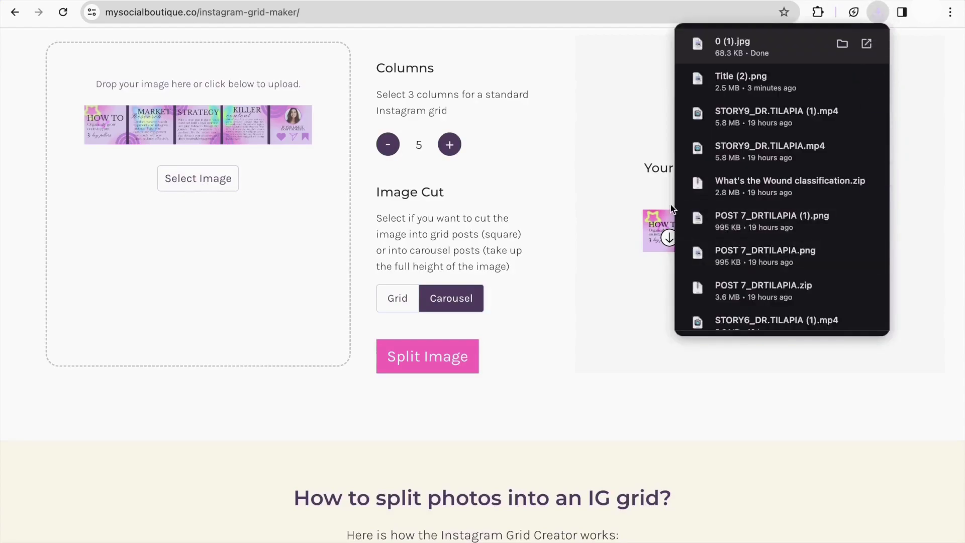